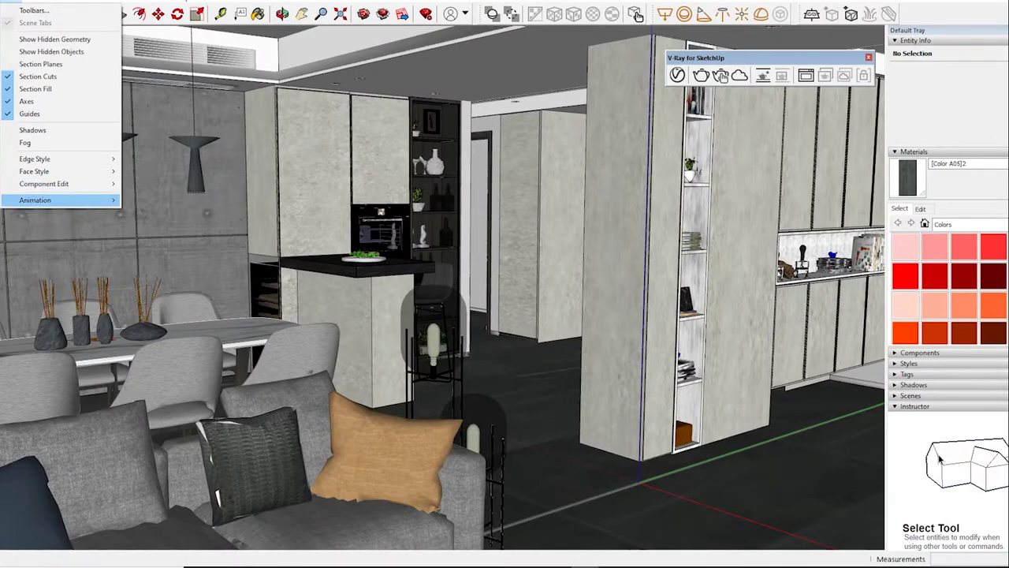
Step: Add the current dining-and-kitchen view as a new scene, confirming the Scenes warning
click(154, 200)
click(517, 453)
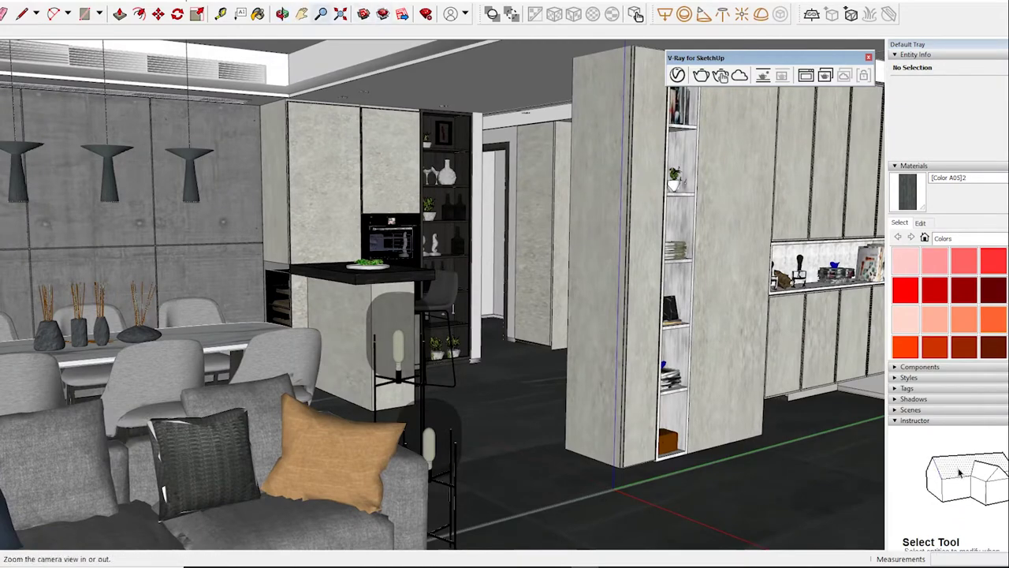
click(320, 14)
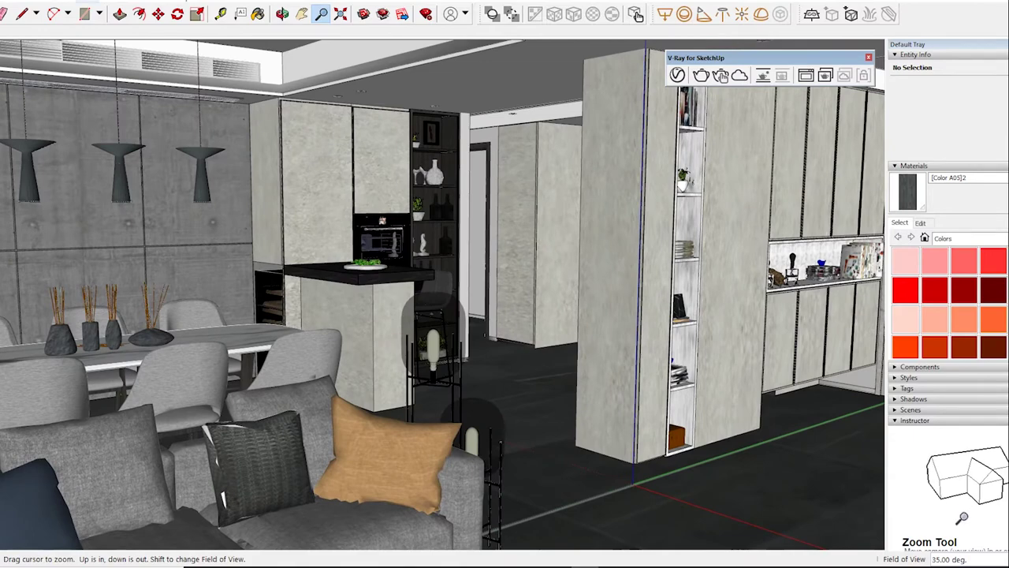
key(alt+w)
Step: In the Toolbars list, toggle the Section toolbar on and back off
key(Left)
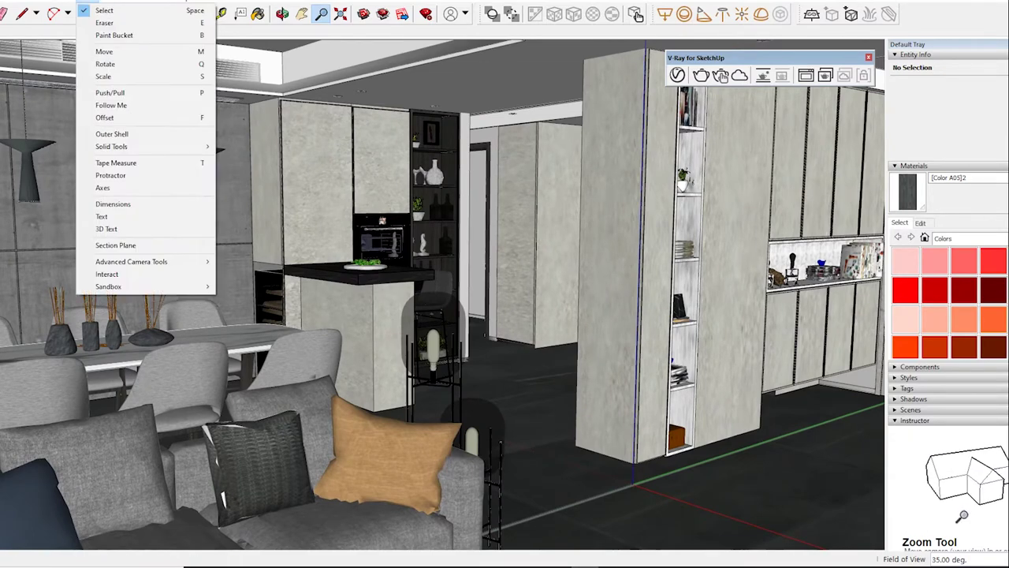
key(Left)
key(Left)
key(Left)
key(Return)
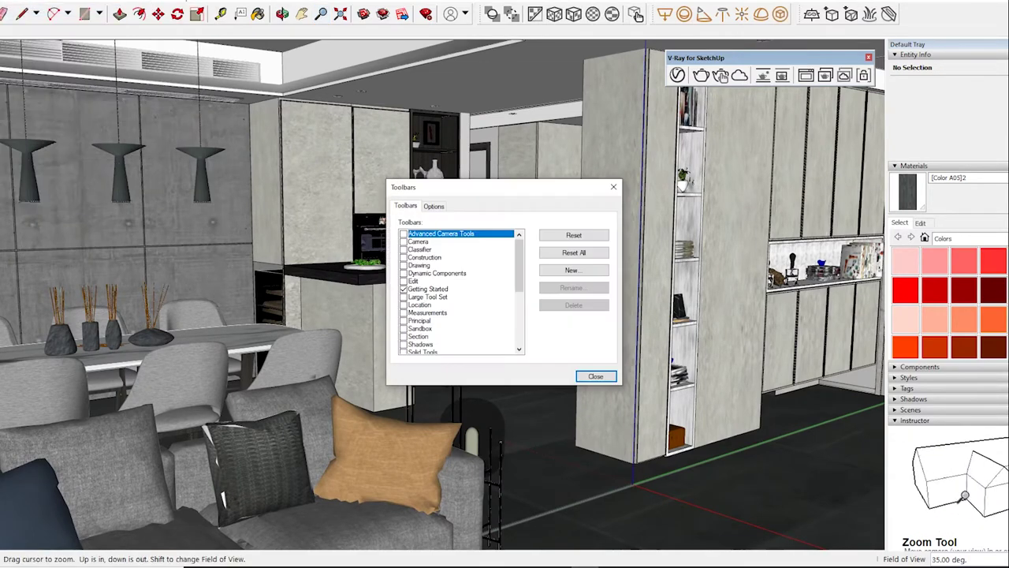
scroll(461, 292, down, 2)
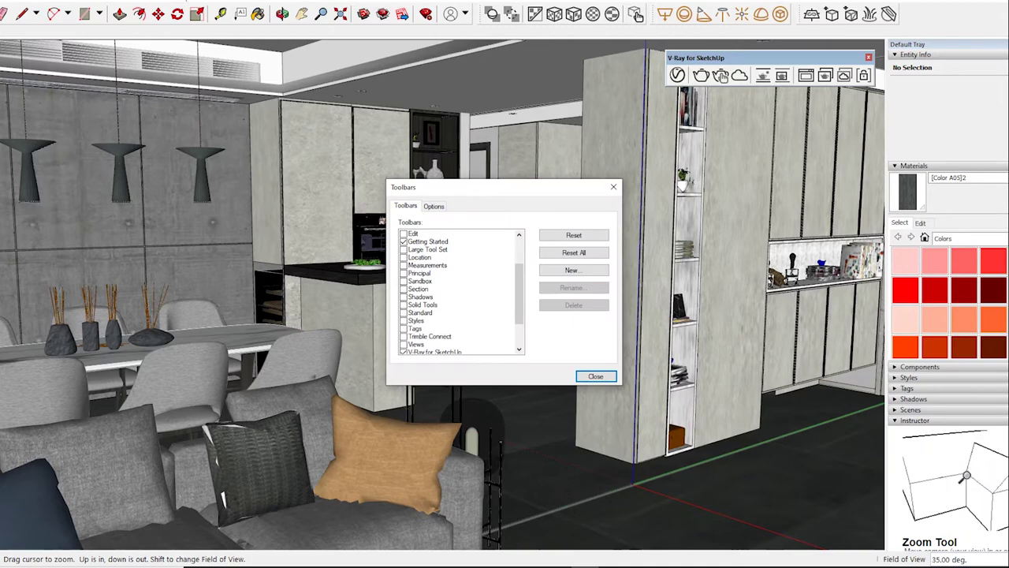
click(425, 320)
scroll(462, 291, down, 2)
scroll(461, 292, up, 1)
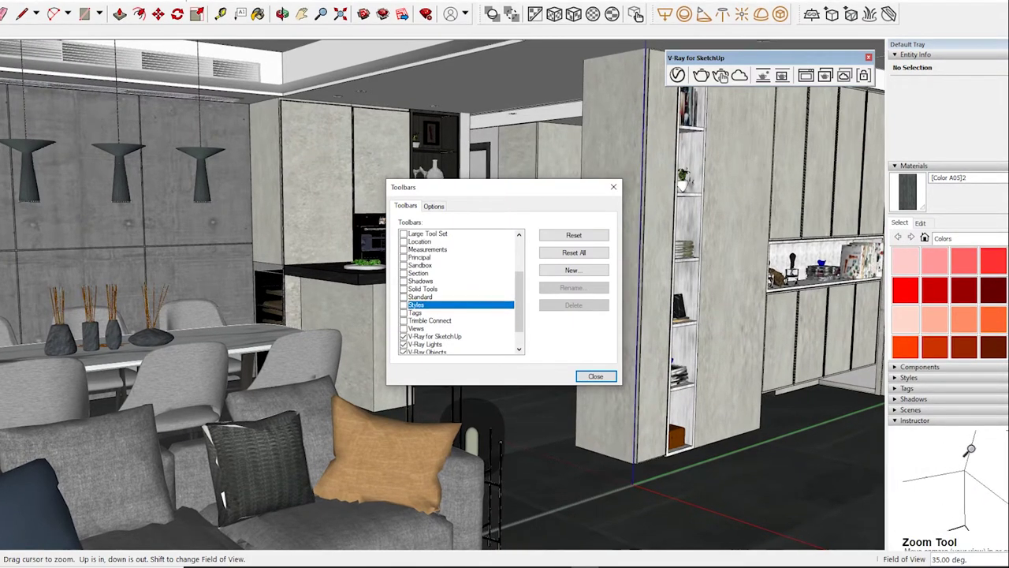
click(403, 273)
click(403, 273)
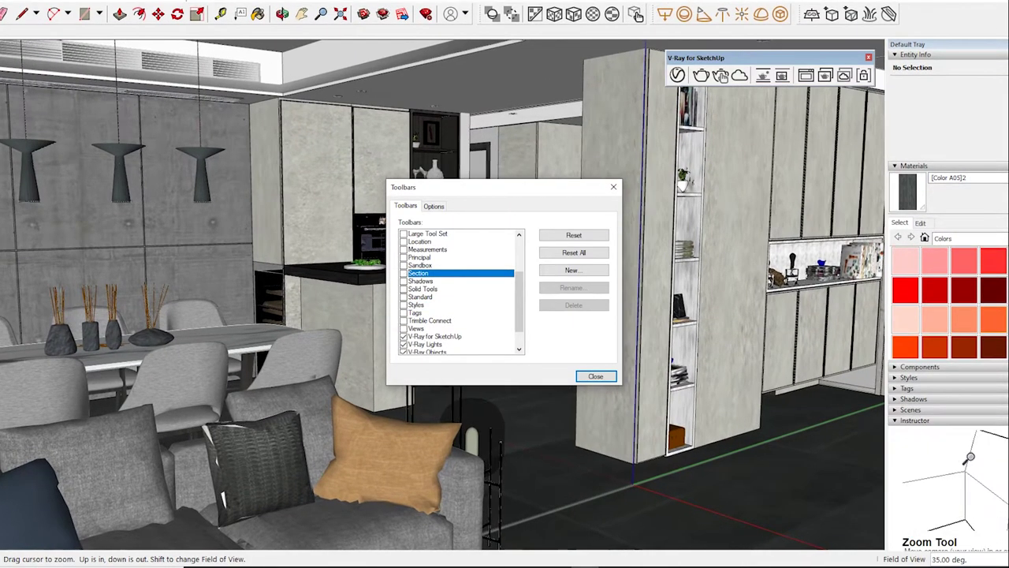
Step: Enable the Large Tool Set, then widen the camera field of view to 70°
scroll(461, 292, up, 1)
click(403, 257)
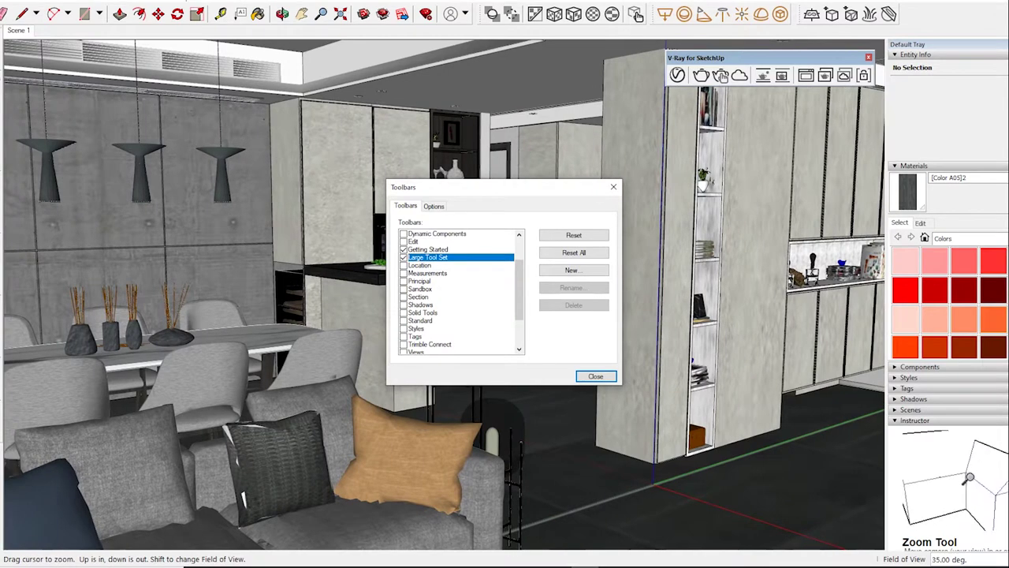
click(595, 376)
click(321, 14)
shift+drag(473, 237, 962, 519)
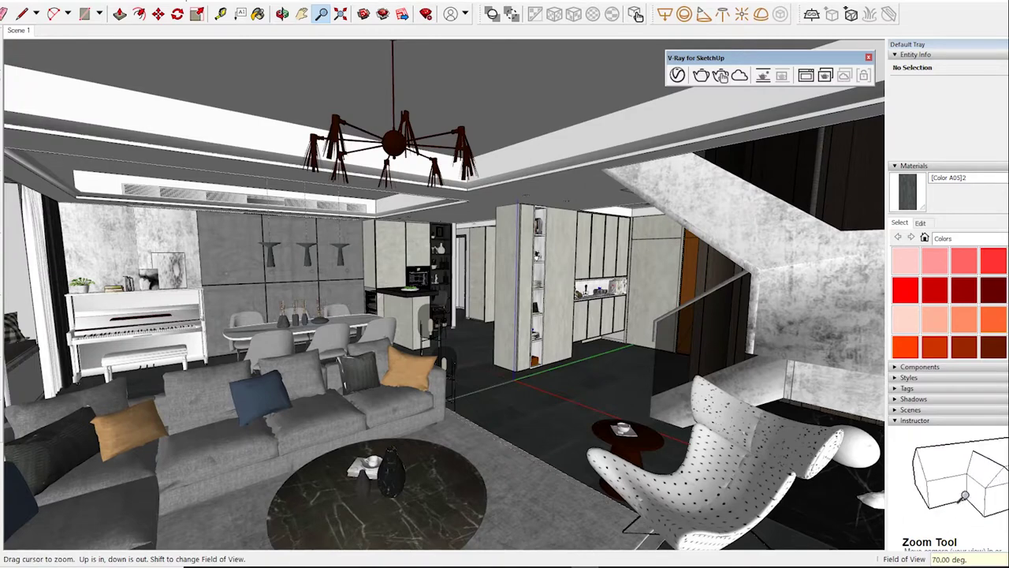
Step: Set the camera field of view to 60°
text(0)
key(Return)
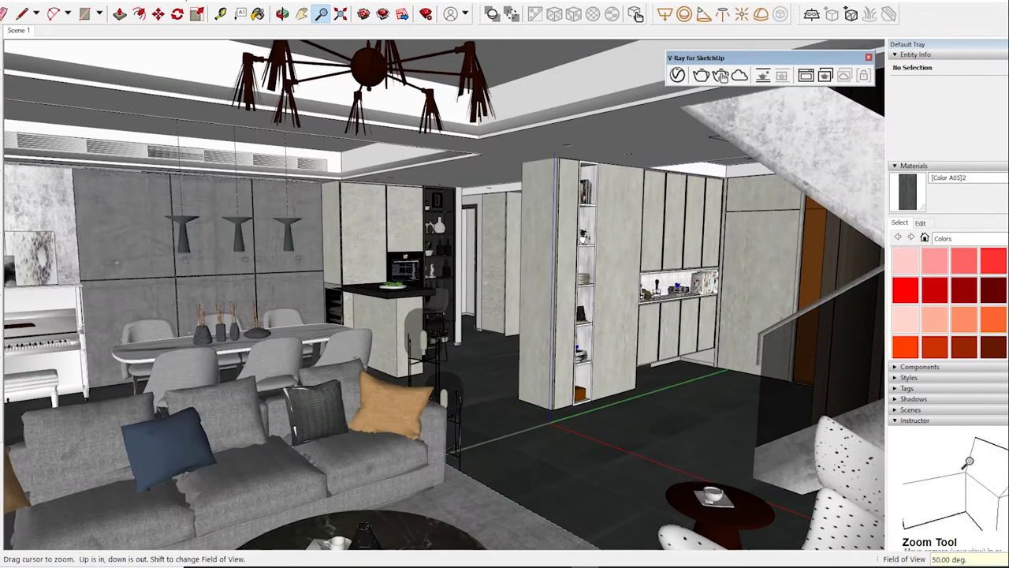
text(60)
key(Return)
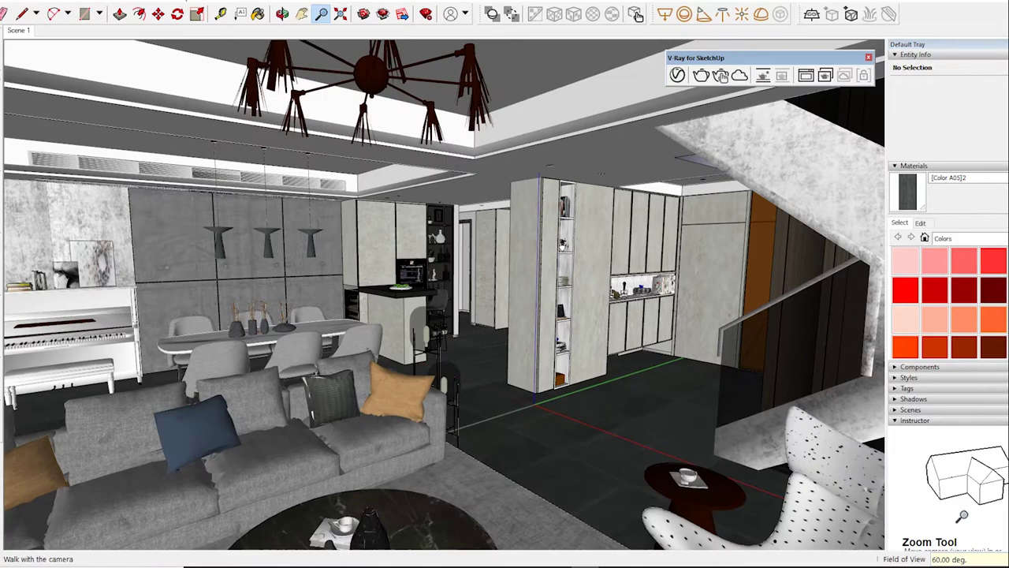
Step: Walk the camera back into the living room and update Scene 1 with that view
click(258, 14)
mouse_move(473, 355)
mouse_down()
mouse_move(473, 315)
mouse_move(449, 331)
mouse_move(465, 331)
mouse_up()
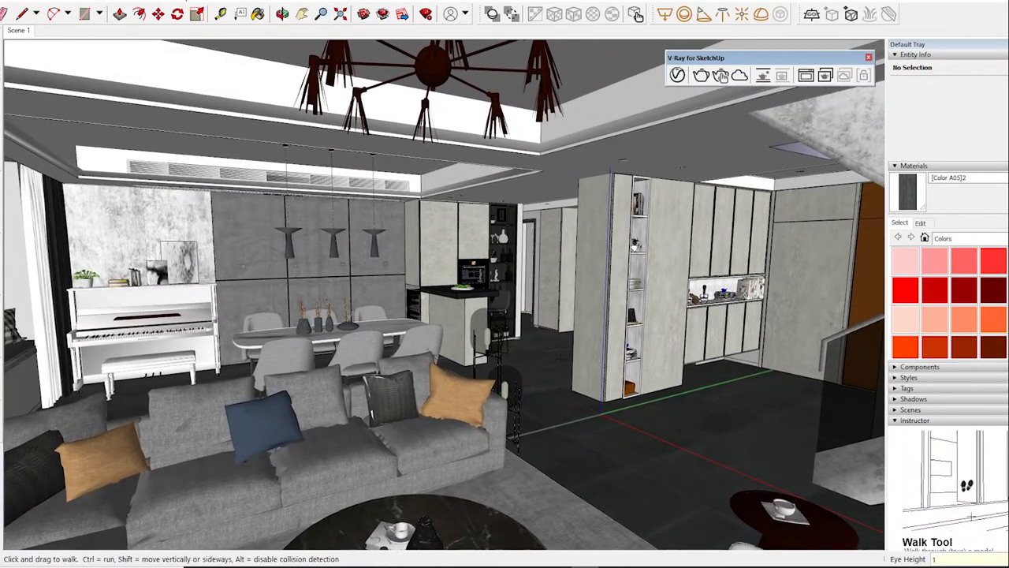
drag(465, 331, 466, 347)
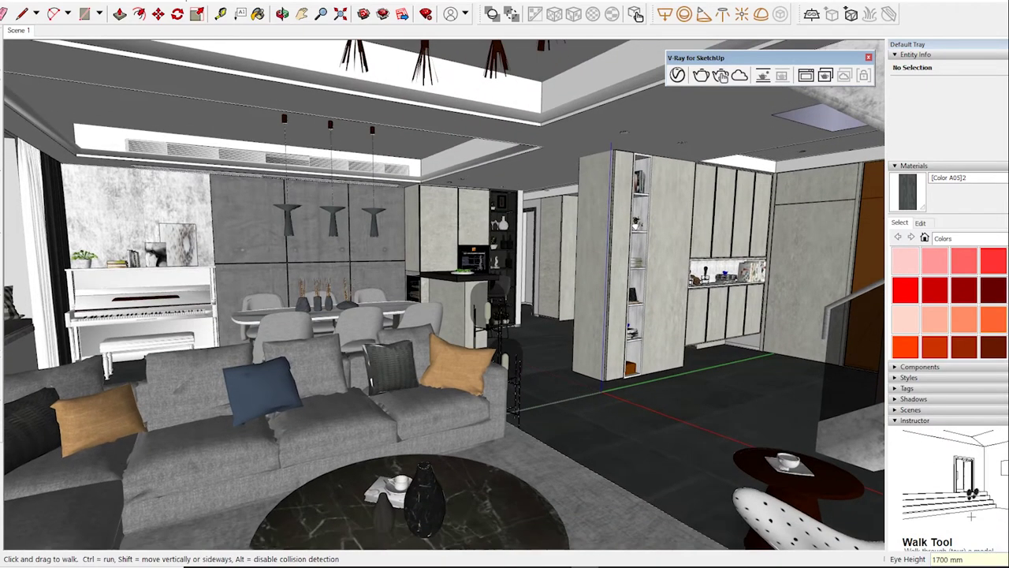
right_click(18, 30)
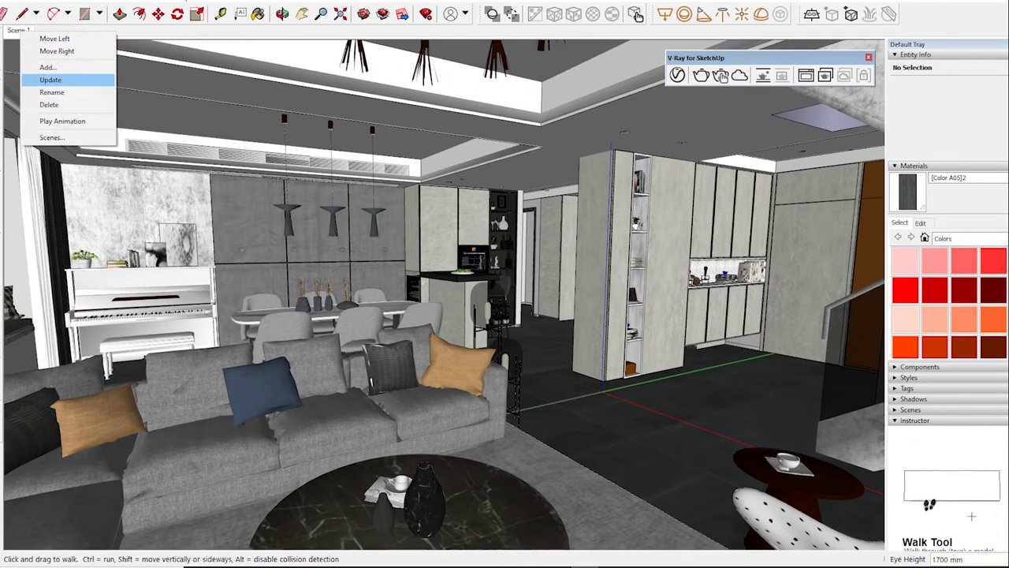
click(45, 79)
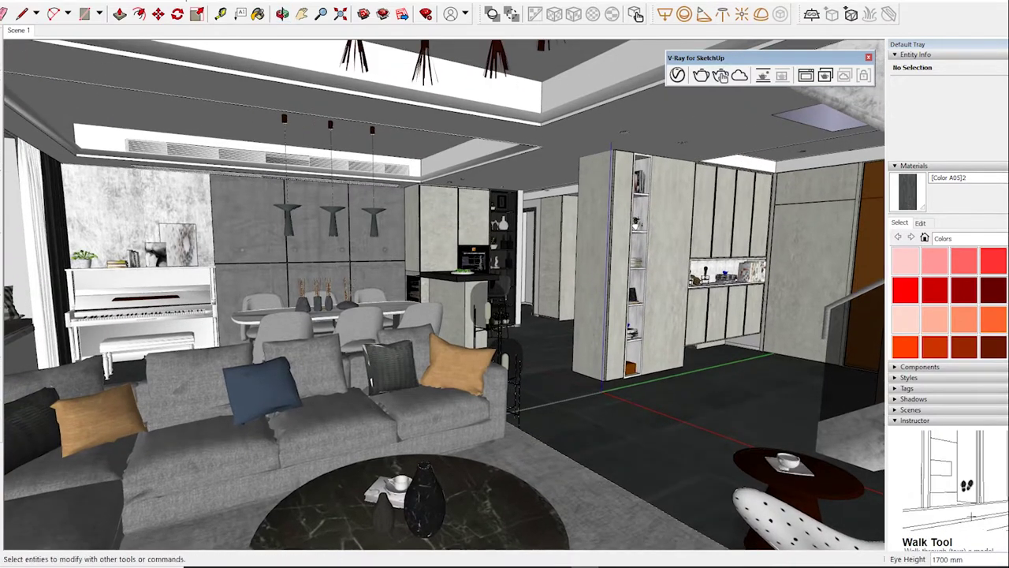
click(720, 75)
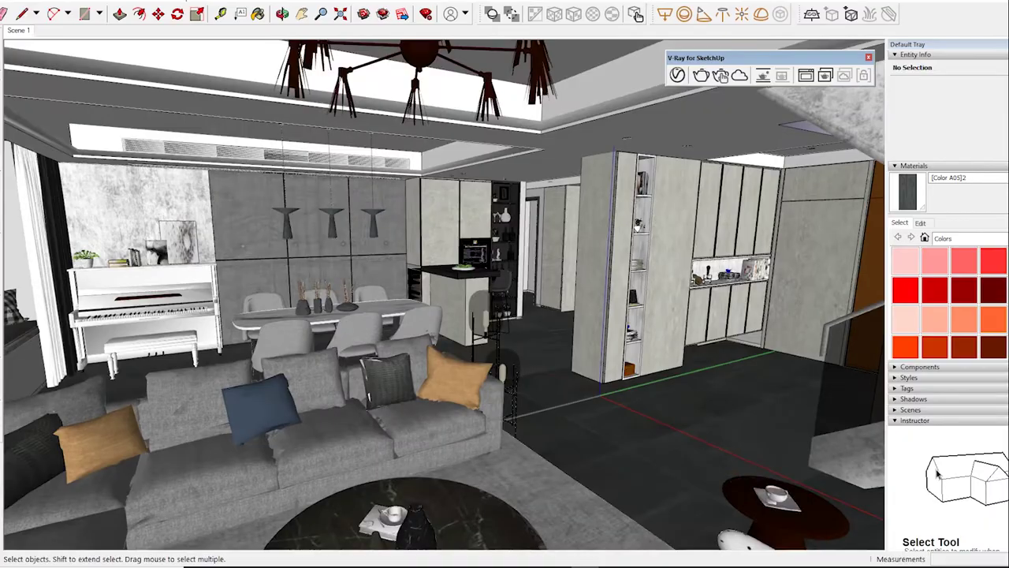
Step: Orbit the view across the living room to face the TV wall
middle_drag(441, 292, 504, 292)
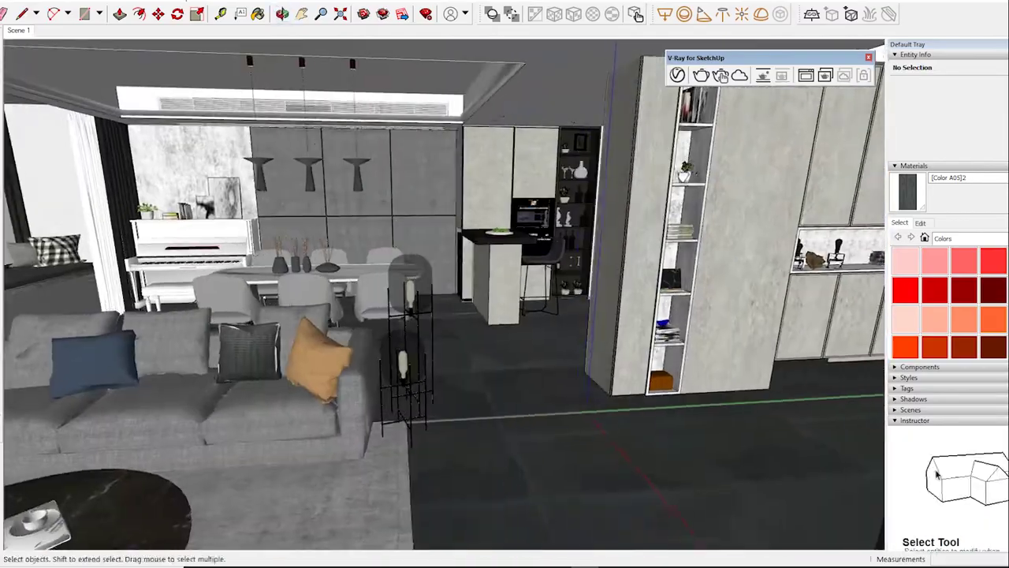
middle_drag(442, 292, 520, 291)
middle_drag(442, 292, 536, 299)
middle_drag(442, 291, 552, 296)
Step: Orbit toward the curtains and switch to two-point perspective at 1600 mm eye height
key(z)
scroll(442, 292, up, 3)
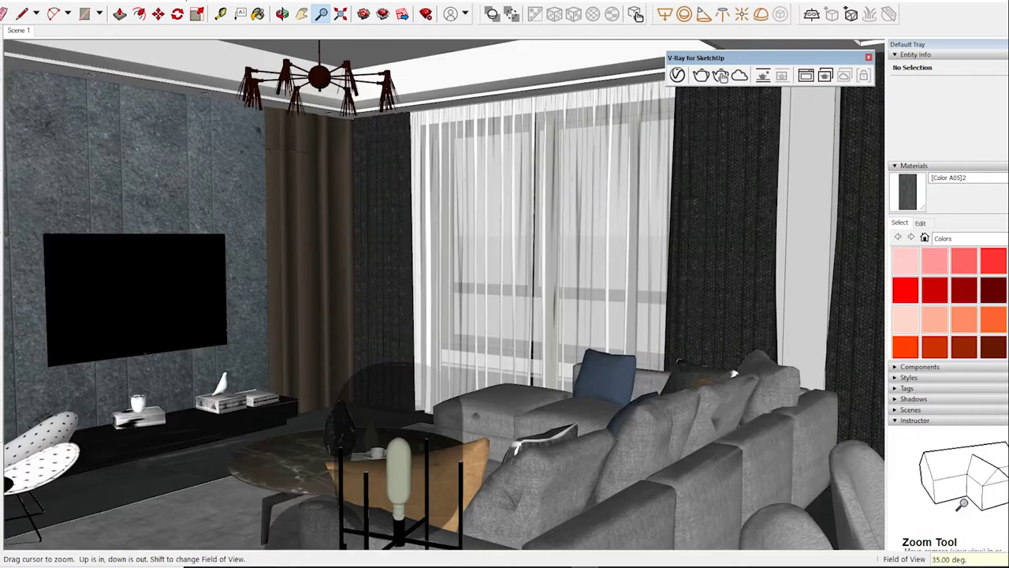
middle_drag(442, 291, 504, 294)
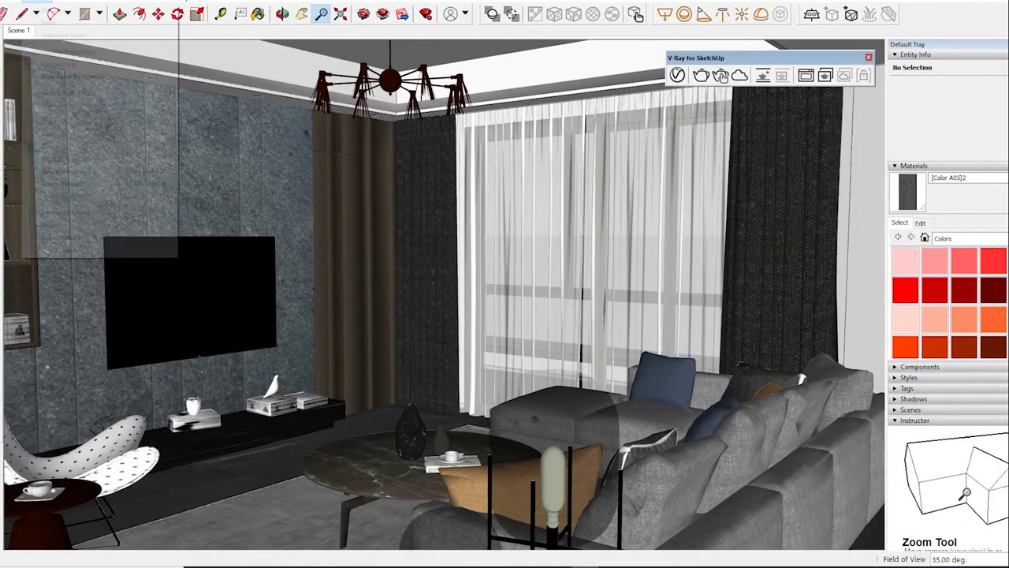
click(55, 76)
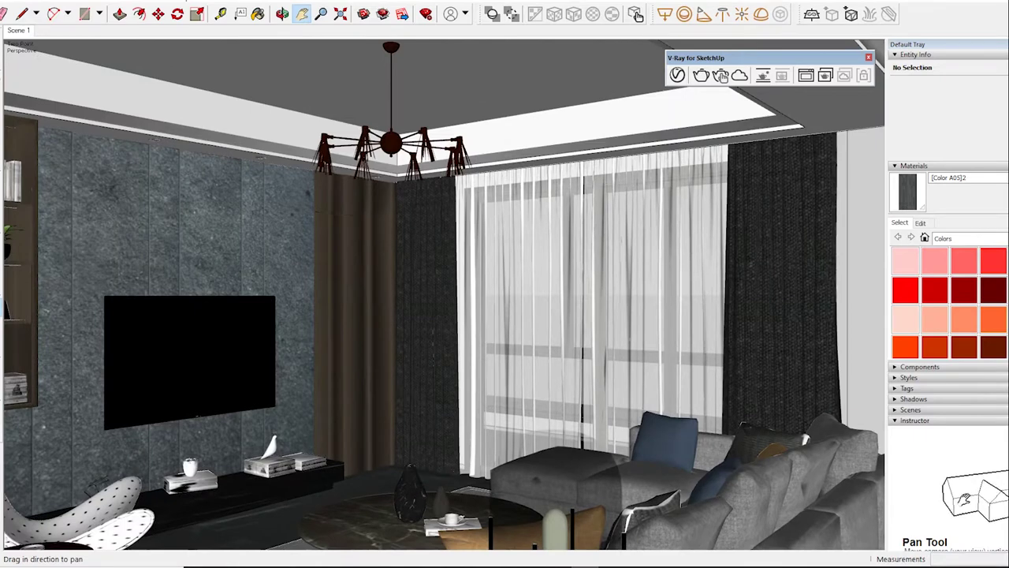
click(302, 13)
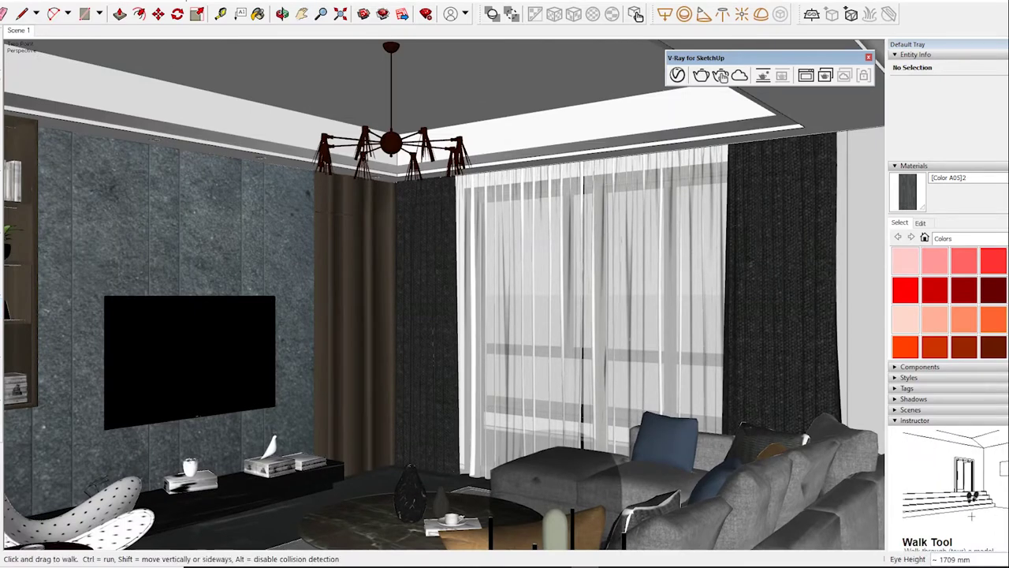
text(1600)
key(Return)
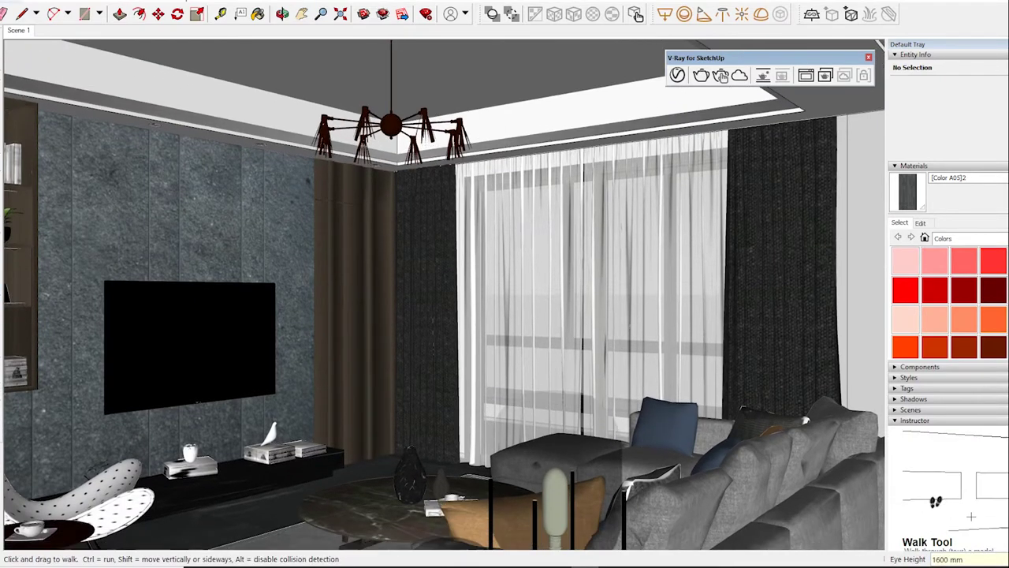
Step: Save this view as Scene 2 and switch Scene 1 to two-point perspective
right_click(18, 30)
click(39, 66)
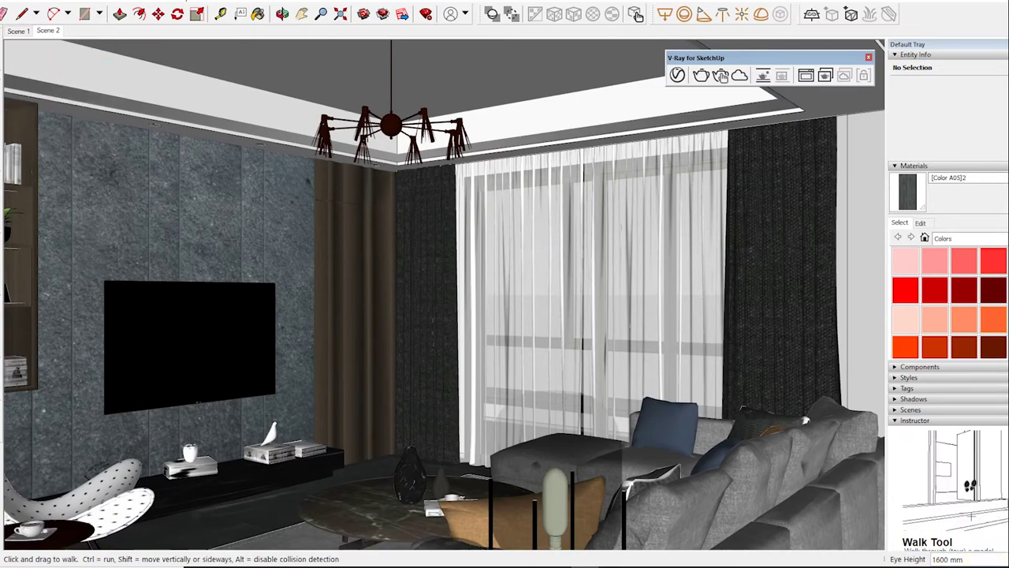
key(space)
click(18, 30)
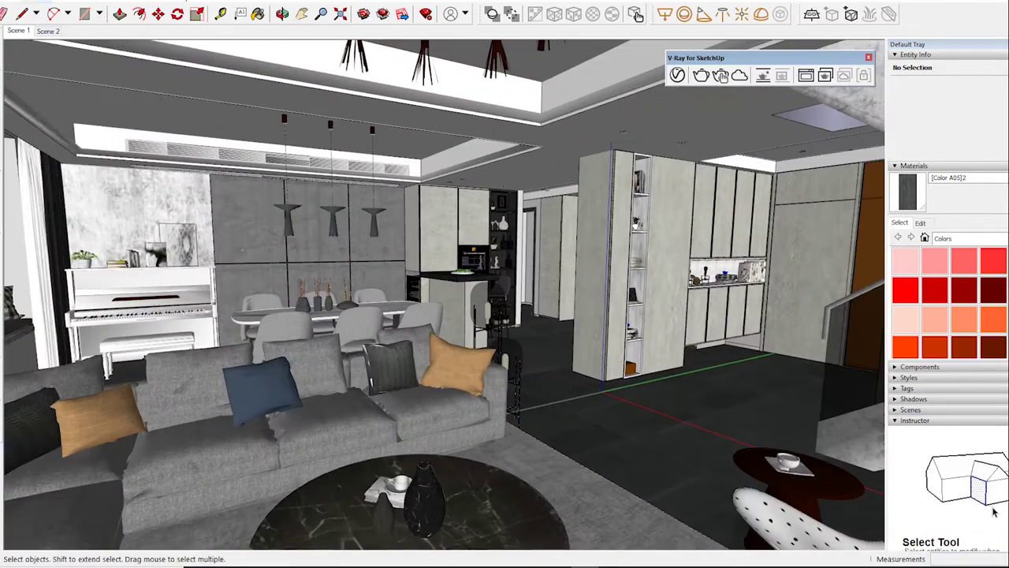
click(47, 1)
click(86, 63)
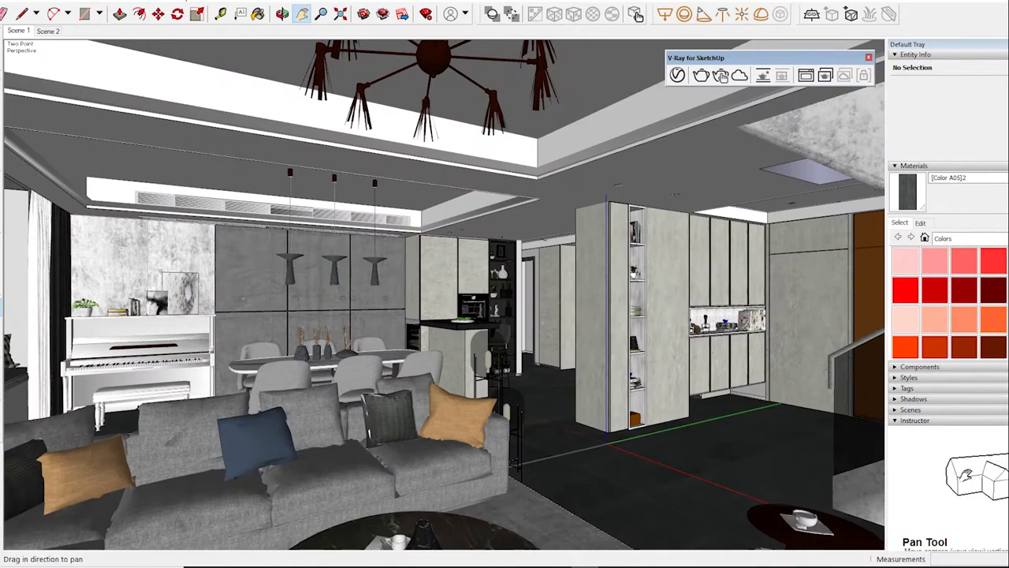
Step: Return to the Scene 2 view and orbit to show more of the TV wall
right_click(17, 30)
click(47, 30)
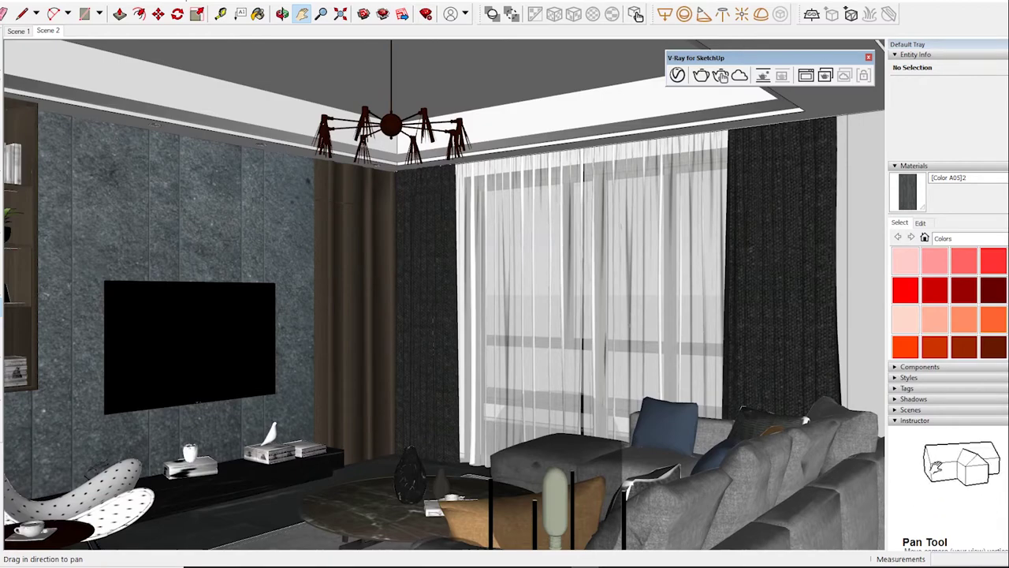
middle_drag(395, 315, 552, 315)
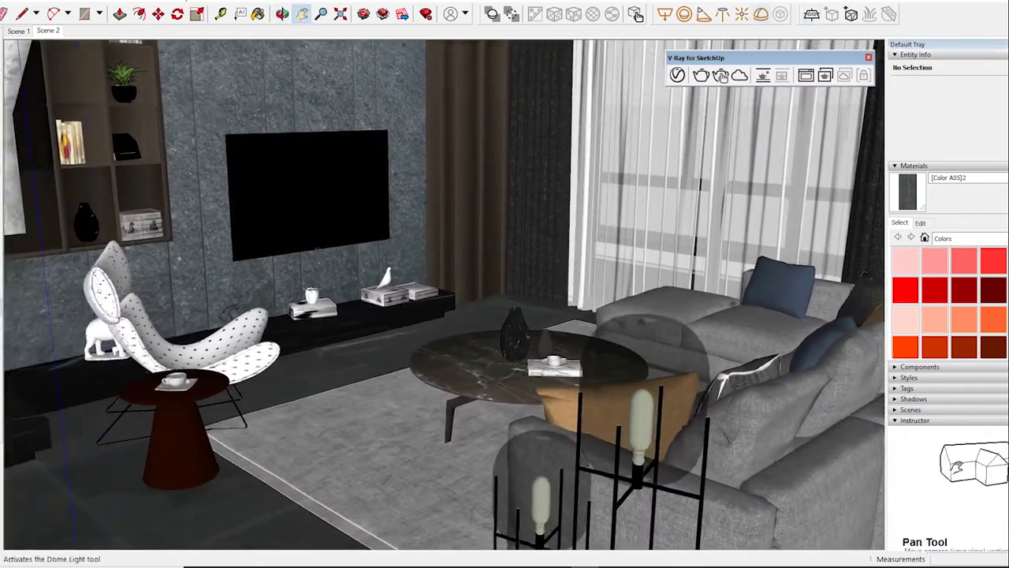
click(677, 75)
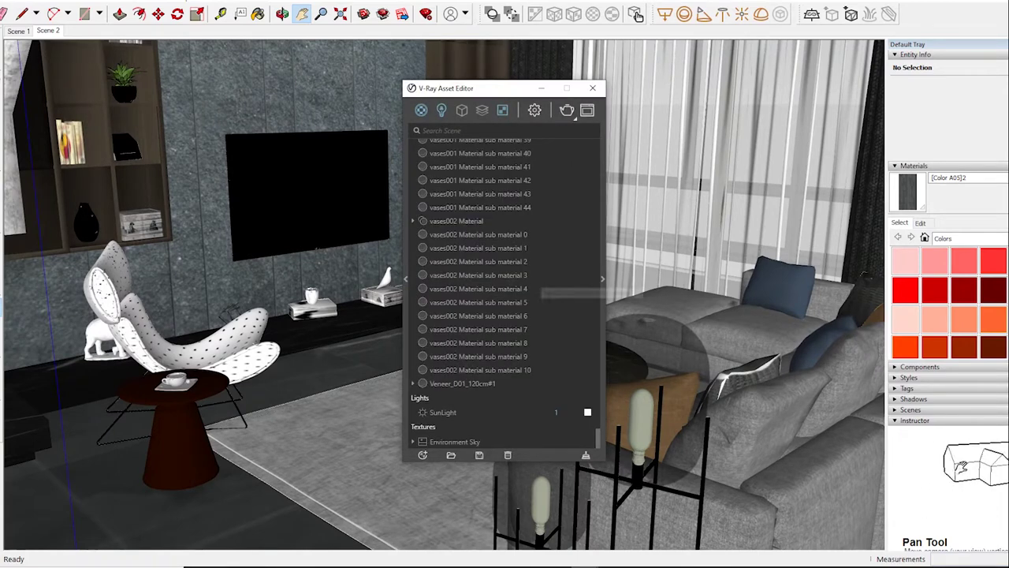
Step: Reposition the Asset Editor with its preview panel and sample the [Color A05]9 material
drag(489, 87, 654, 51)
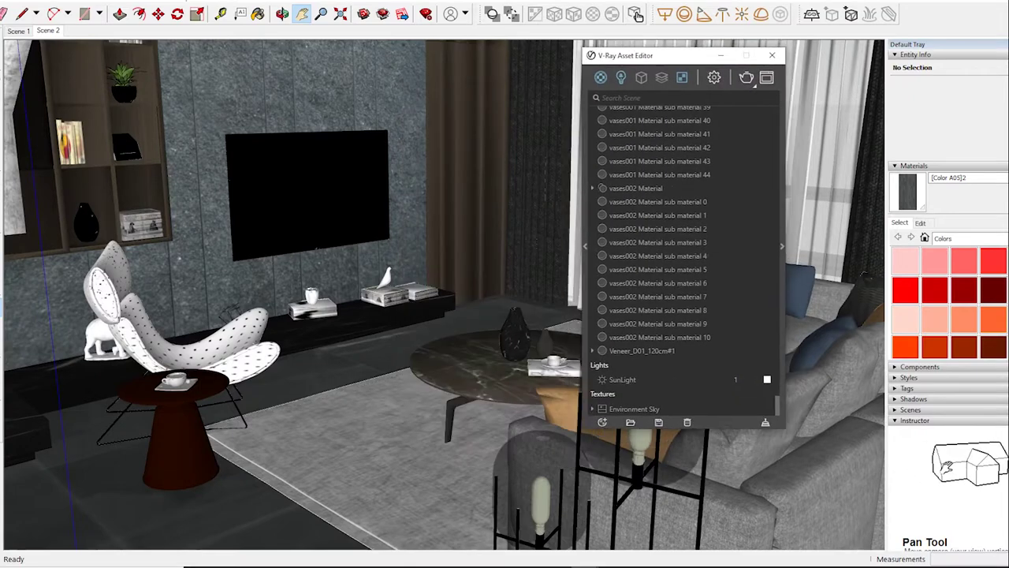
click(769, 242)
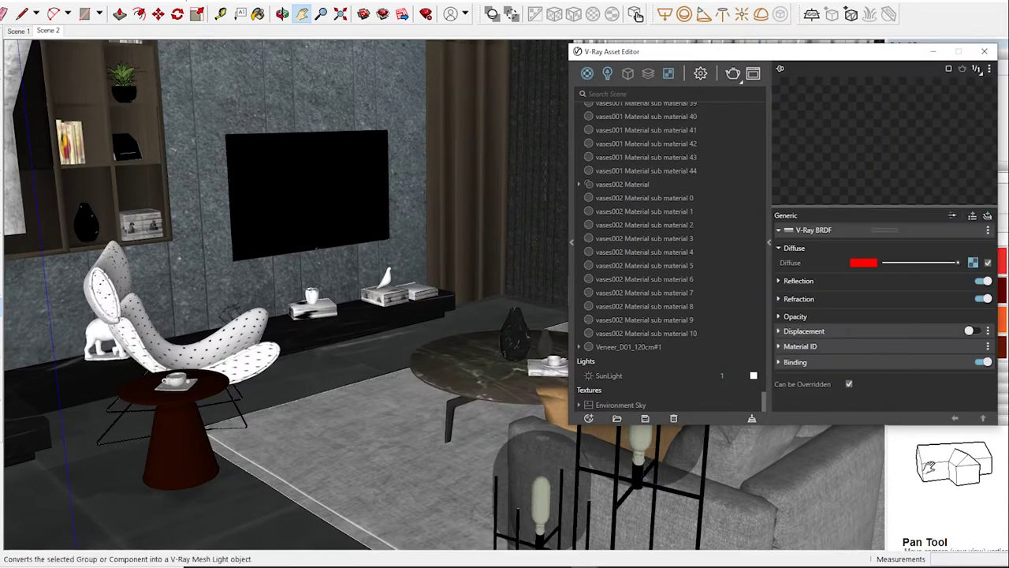
drag(671, 51, 549, 57)
key(b)
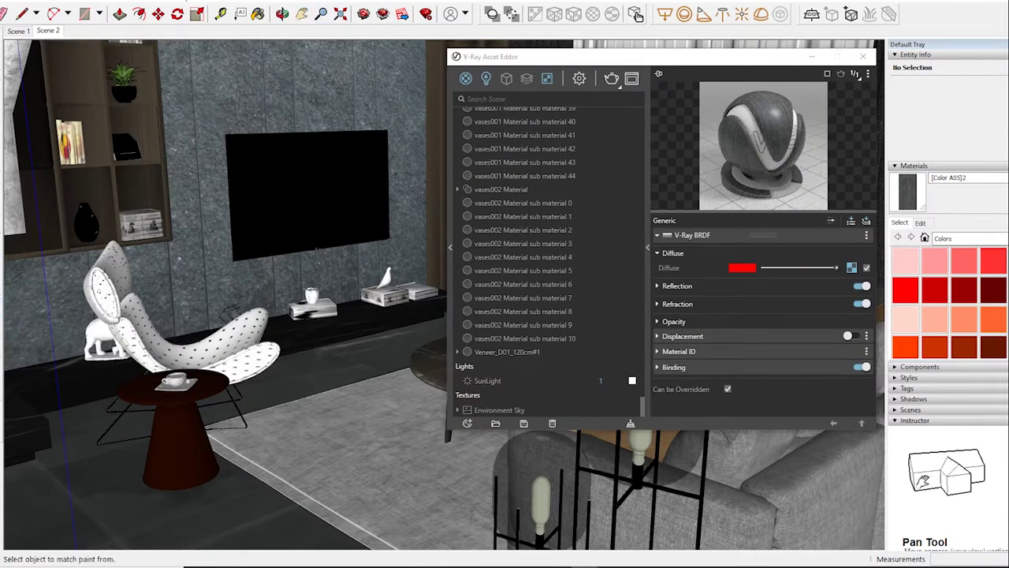
click(676, 286)
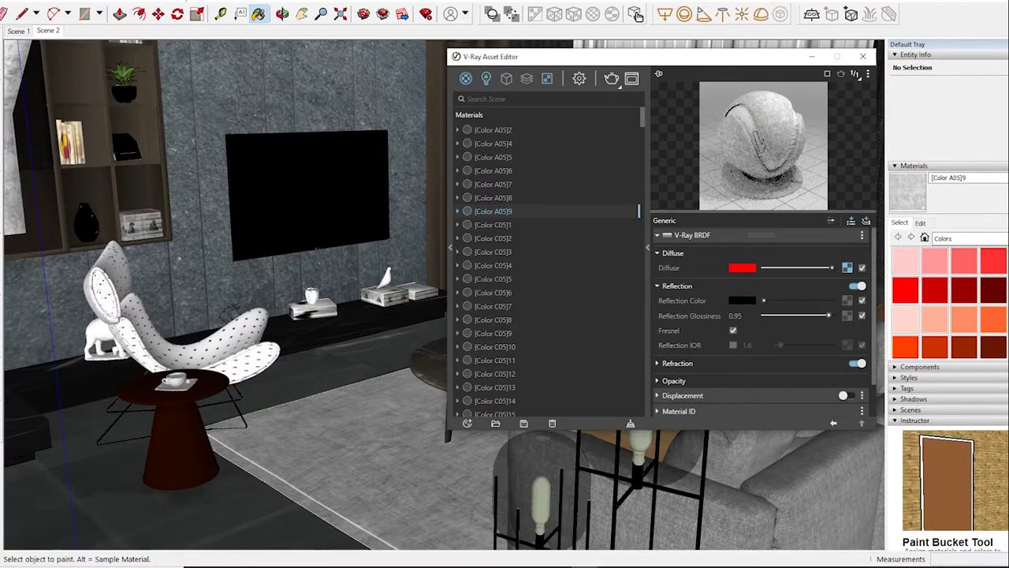
middle_drag(237, 315, 190, 315)
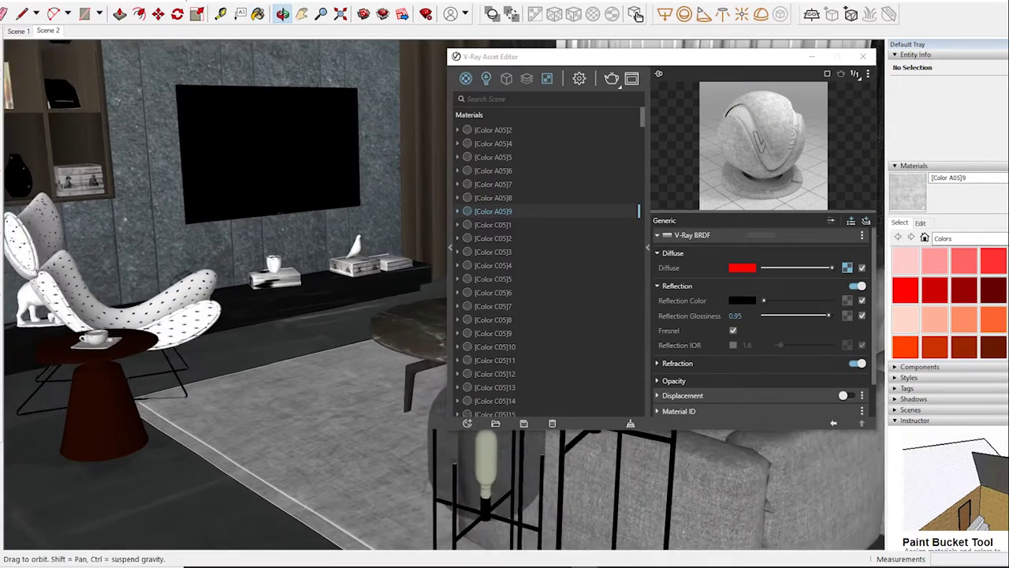
Step: Add a Bump layer reusing the diffuse texture, with amount 0.05
right_click(847, 267)
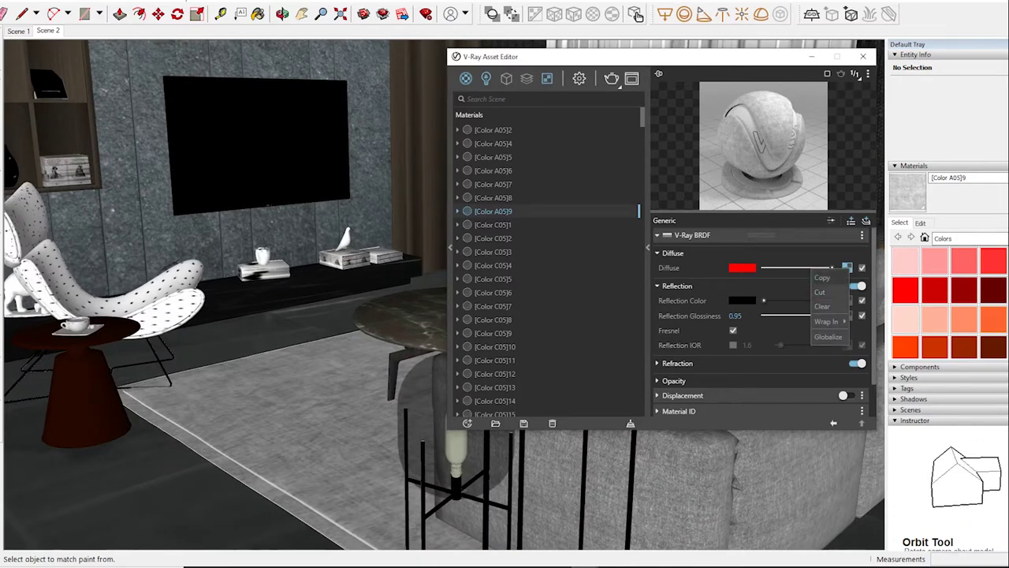
key(Escape)
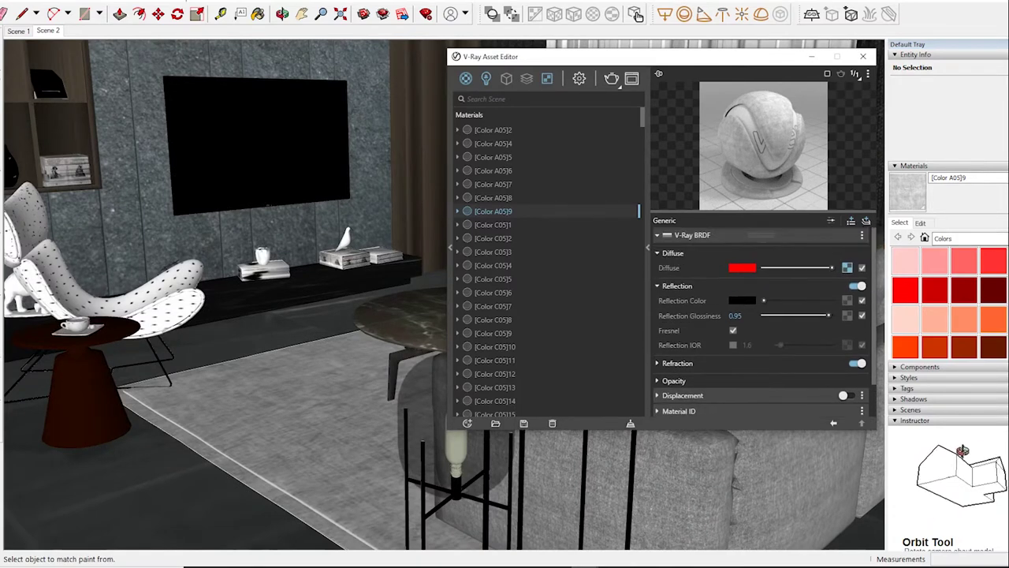
click(851, 220)
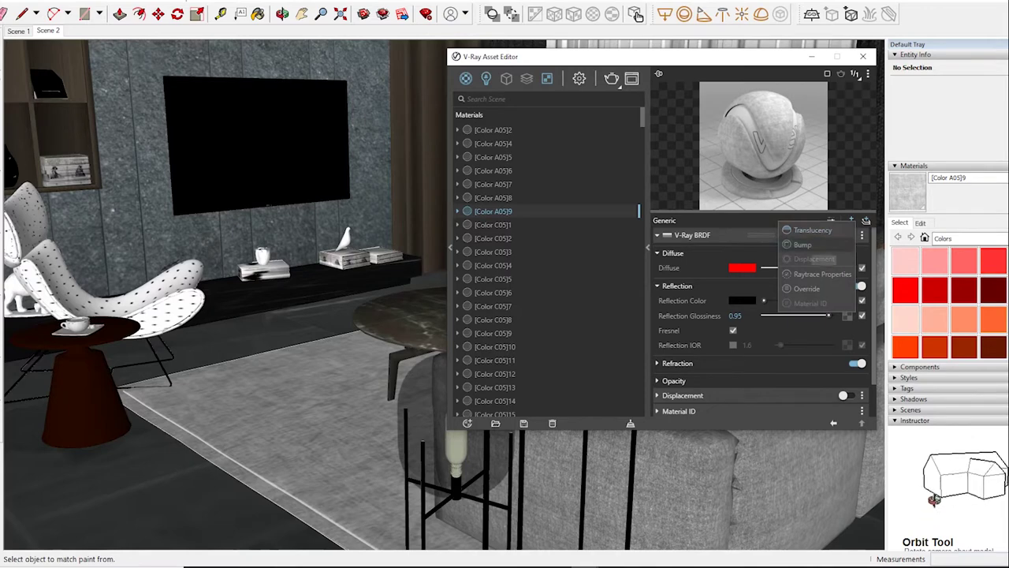
click(816, 245)
click(671, 395)
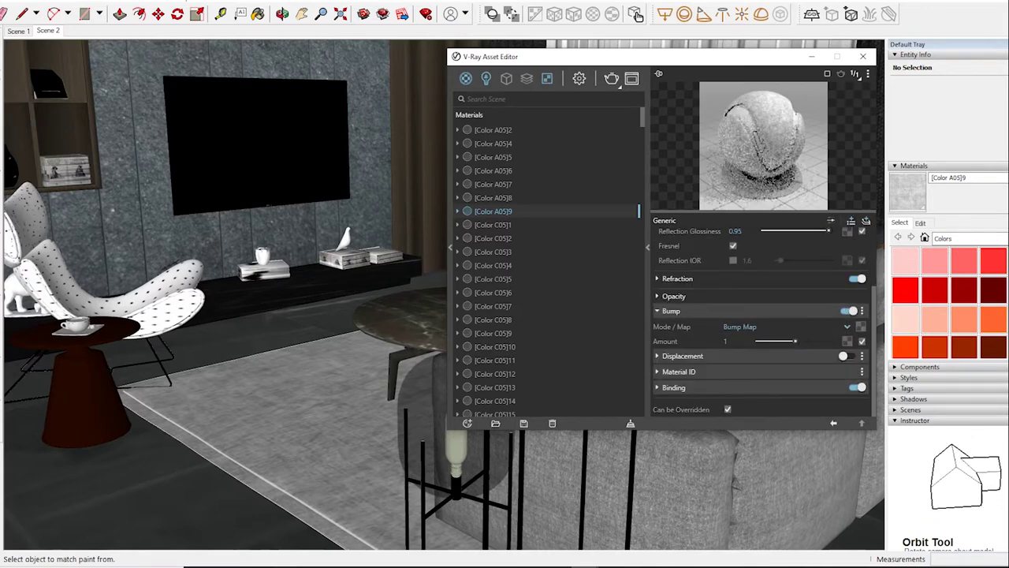
right_click(847, 327)
click(827, 336)
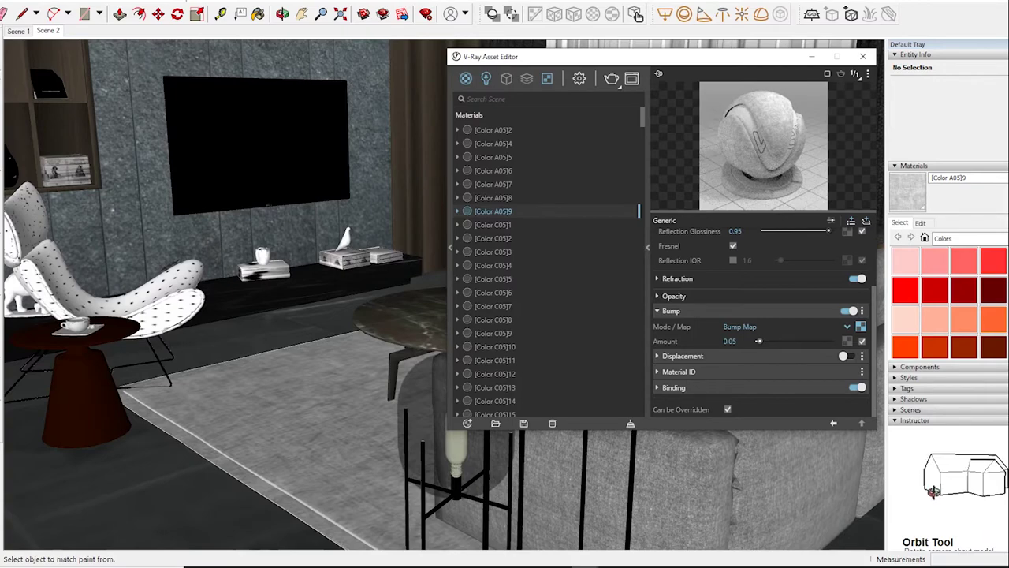
Step: Give [Color A05]2 reflection glossiness 0.75 and a pasted-texture bump of 0.05
key(b)
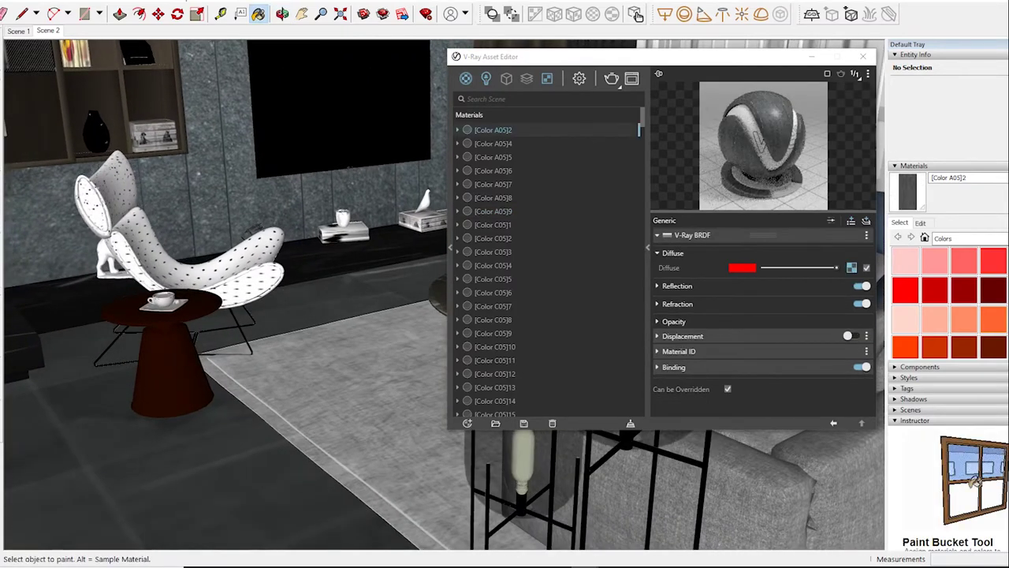
click(677, 286)
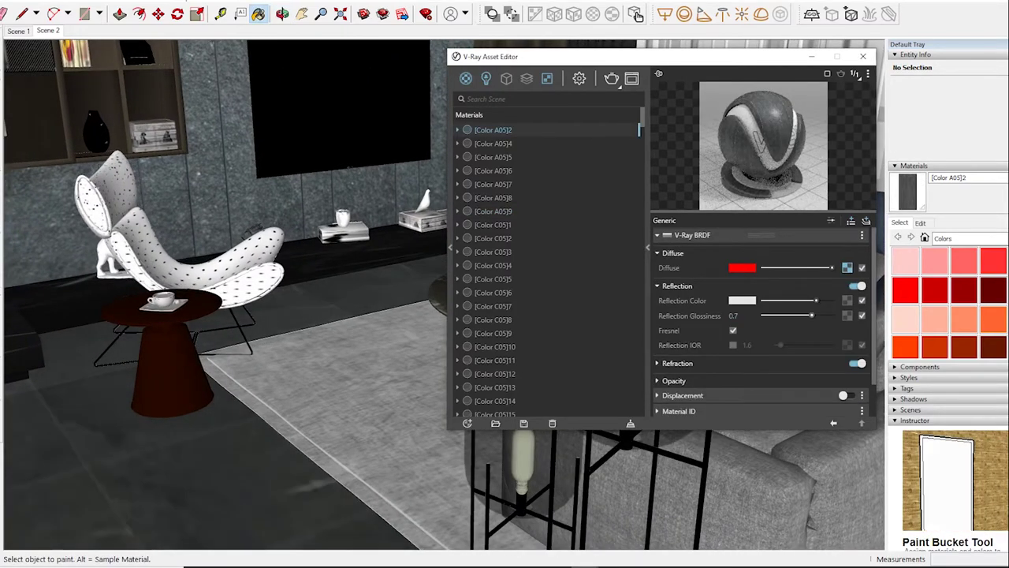
drag(811, 315, 815, 316)
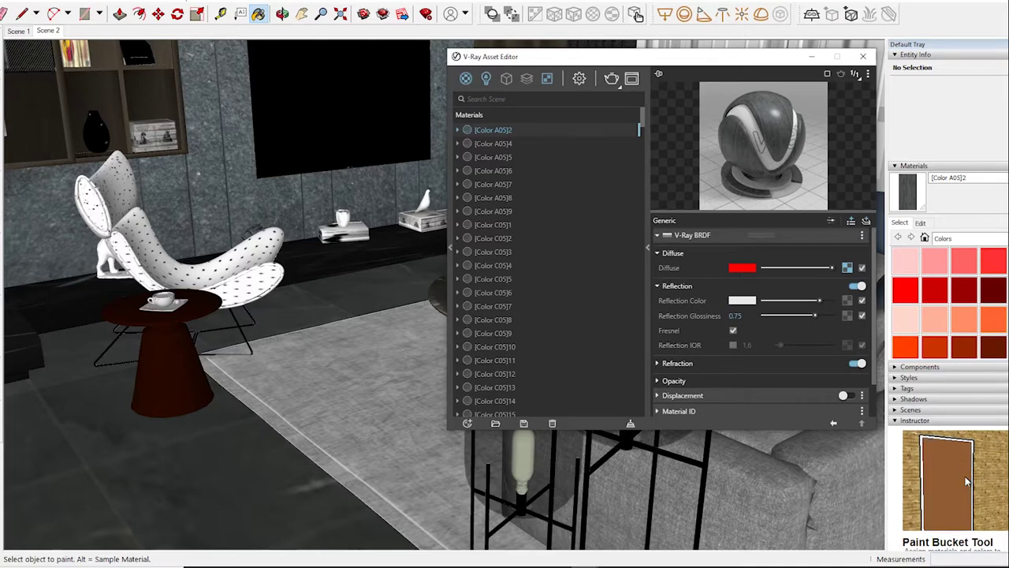
click(851, 220)
click(804, 243)
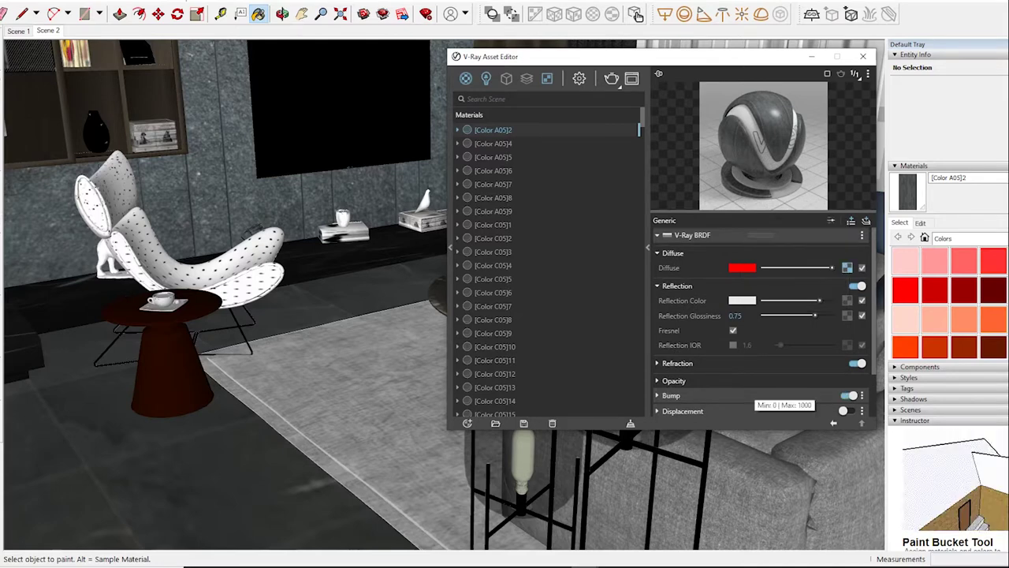
click(753, 395)
scroll(753, 378, down, 2)
right_click(860, 326)
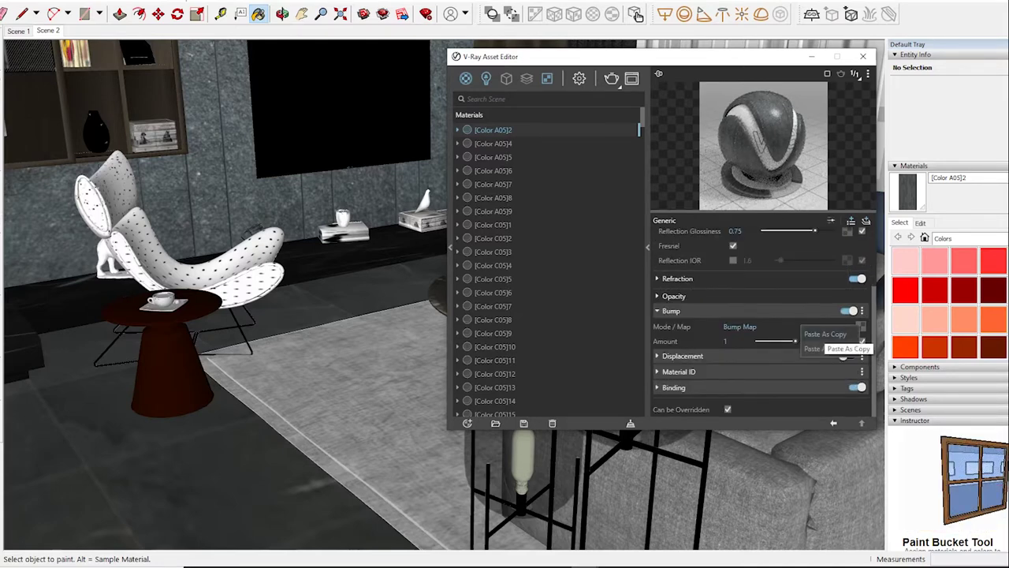
drag(795, 340, 763, 341)
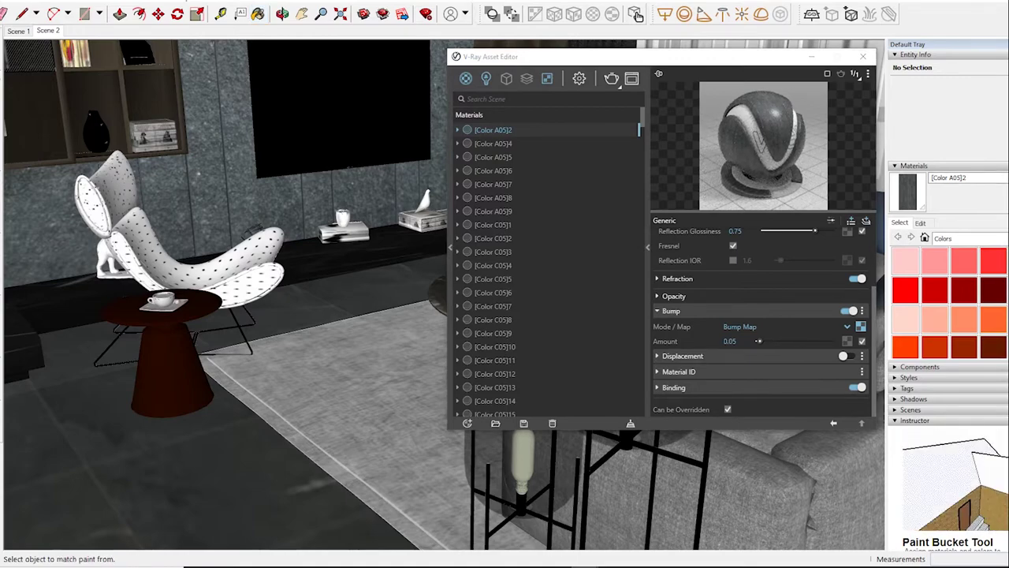
Step: Set Glass_Window_Neutral#1 reflection glossiness to 0.95 and Color M09 to 0.8
middle_drag(236, 316, 189, 316)
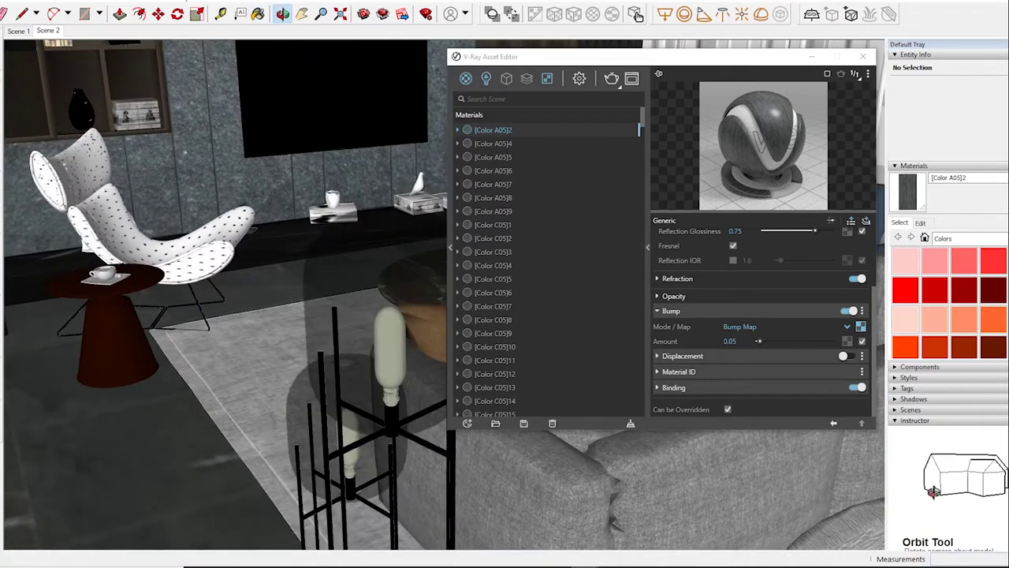
key(b)
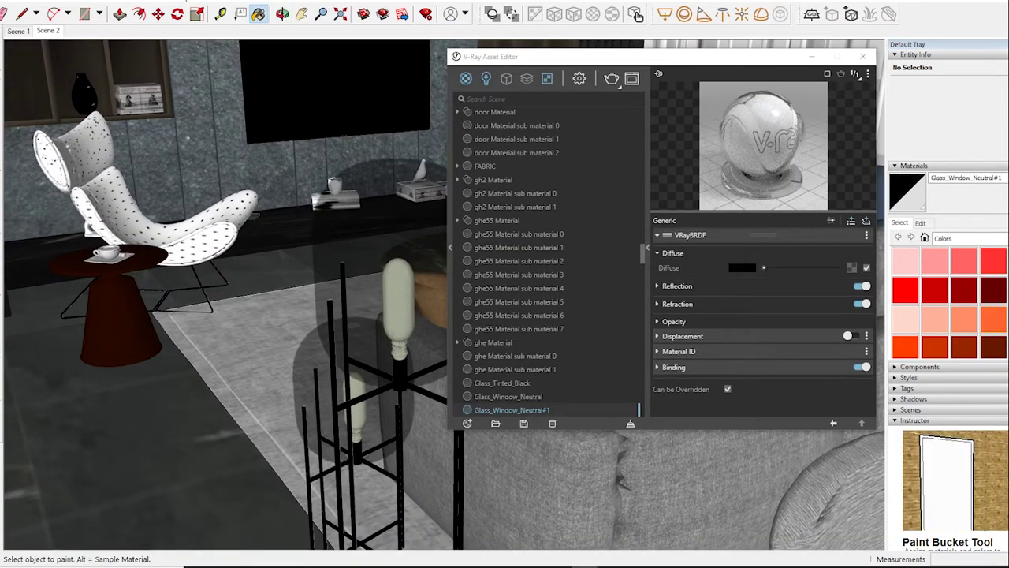
click(676, 286)
drag(731, 315, 725, 316)
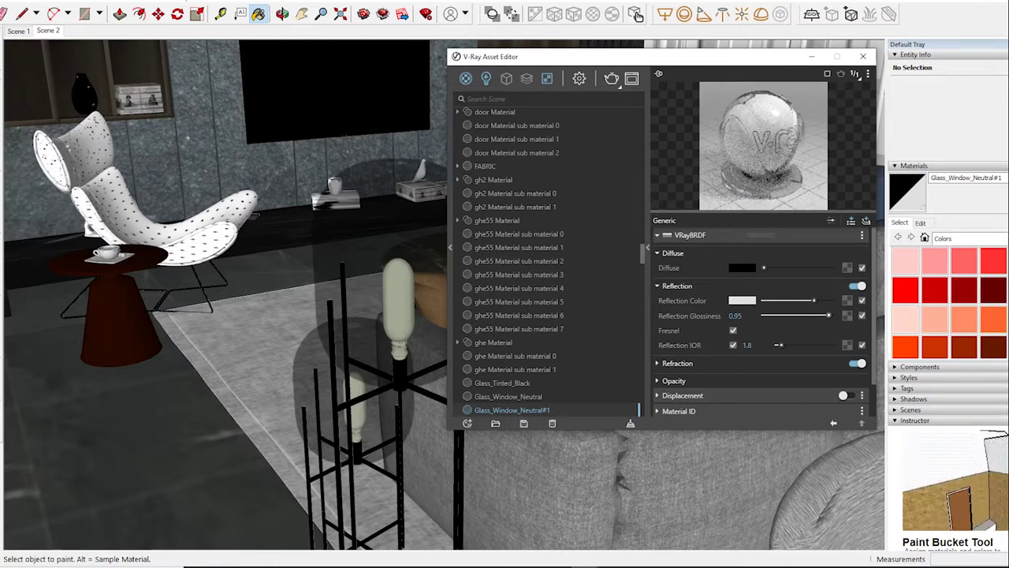
alt+click(340, 87)
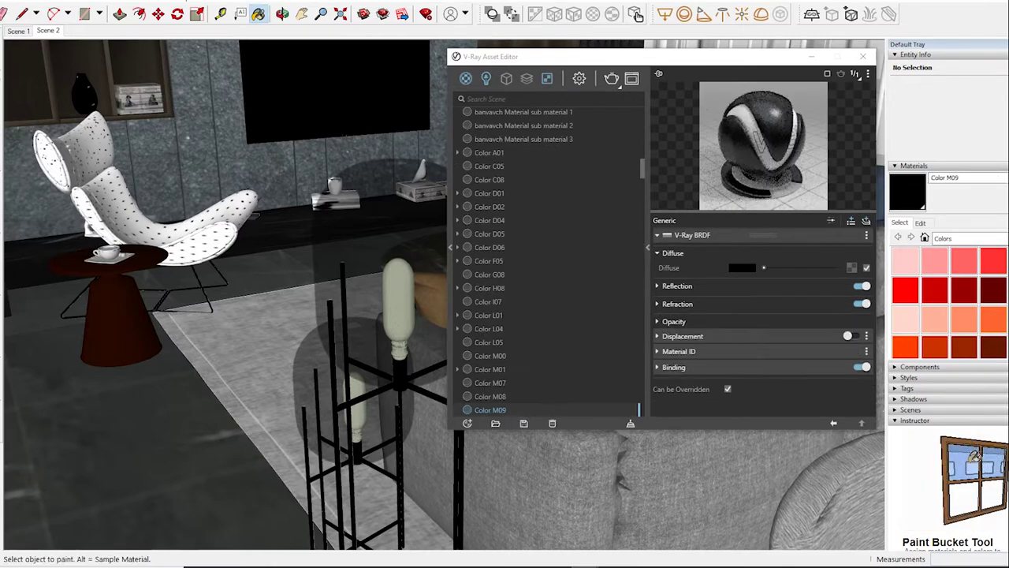
drag(826, 300, 822, 300)
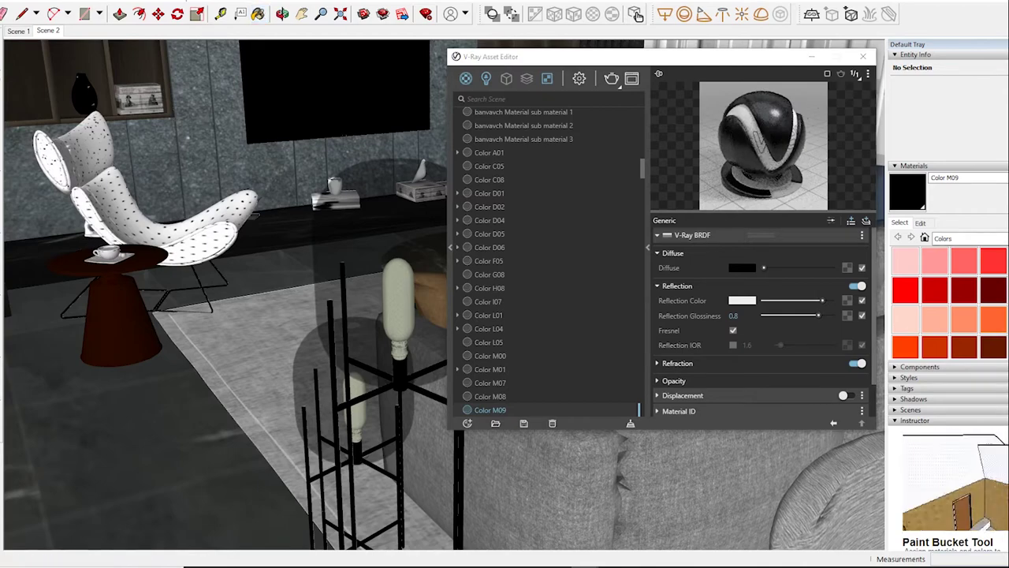
Step: Lower Gold_24k reflection glossiness to 0.9 and sample the chair's perforated leather material
middle_drag(237, 315, 300, 315)
alt+click(213, 355)
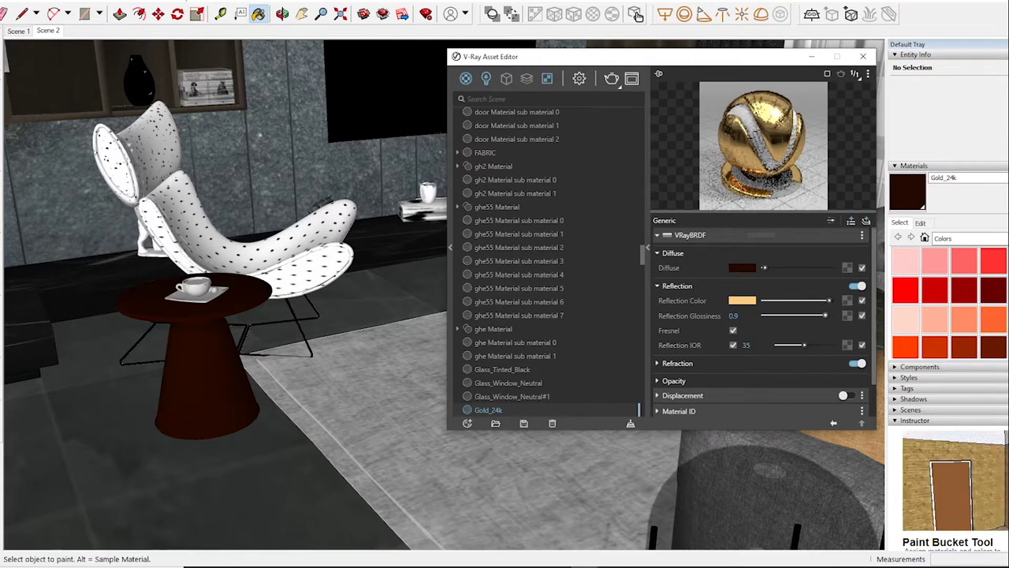
drag(828, 316, 825, 316)
key(alt)
alt+click(300, 236)
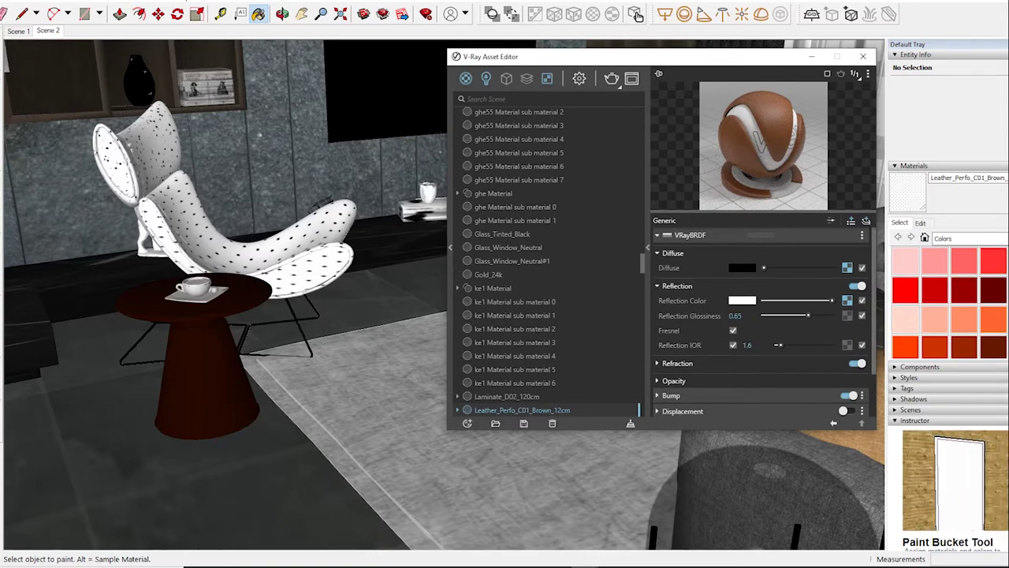
mouse_move(237, 276)
middle_down()
mouse_move(252, 316)
mouse_move(284, 316)
middle_up()
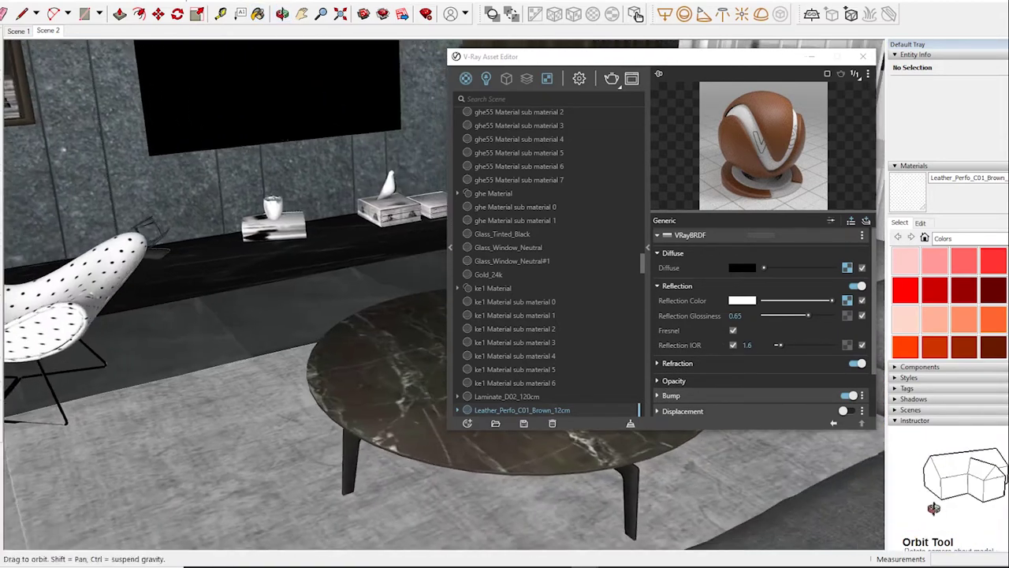
Step: Sample the marble coffee table's Color D05 material and inspect its reflection settings
middle_drag(284, 316, 315, 316)
alt+click(378, 371)
click(676, 285)
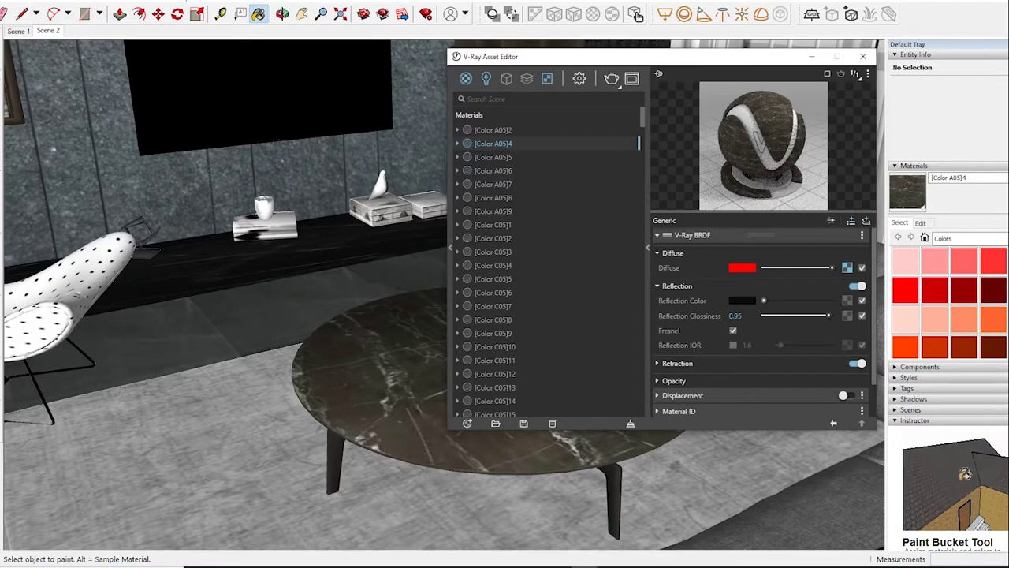
alt+click(260, 102)
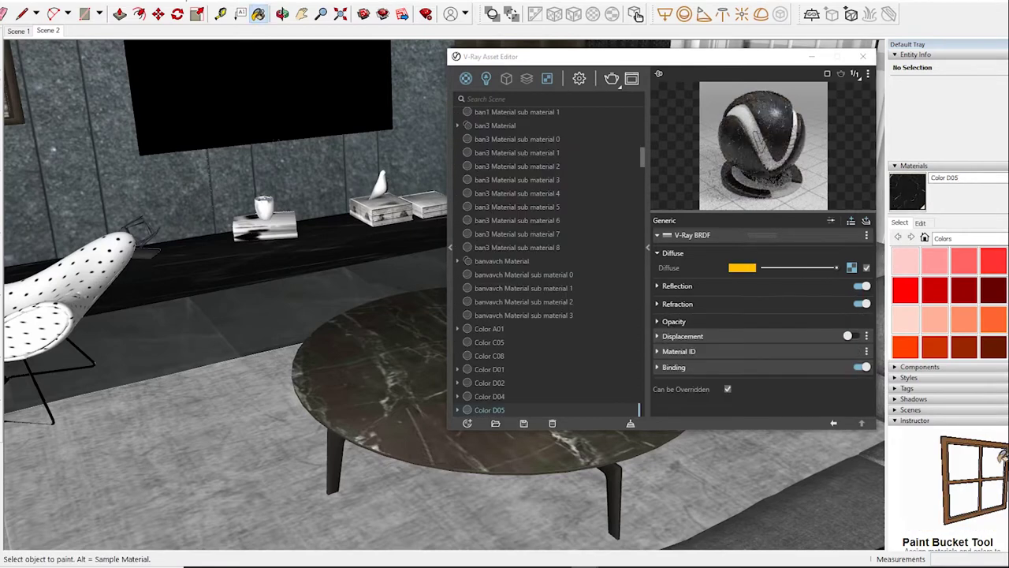
click(676, 285)
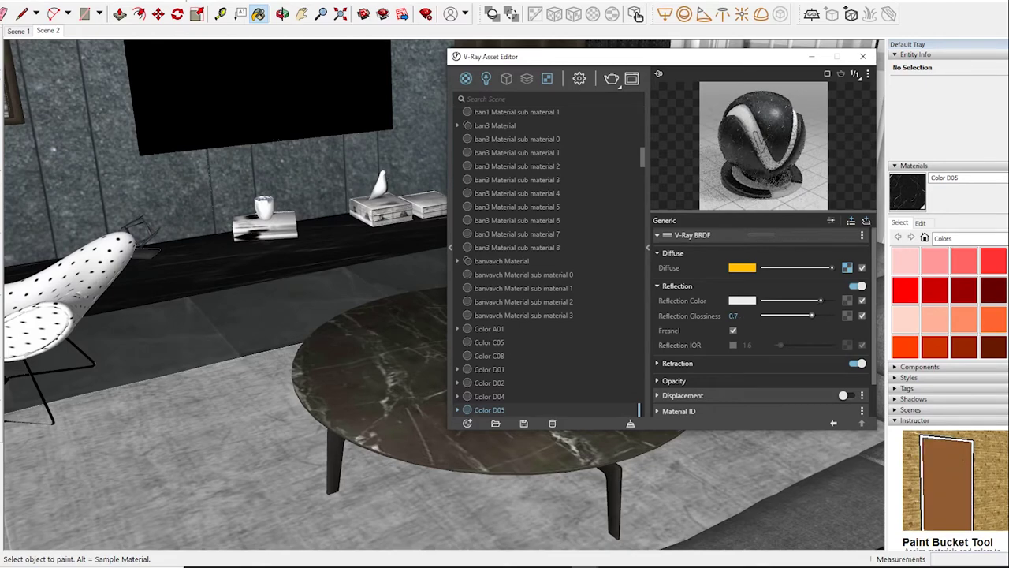
Step: Give Color L04 reflection glossiness 0.75 and a bump layer with amount 0.08
alt+click(315, 354)
middle_drag(316, 355, 228, 331)
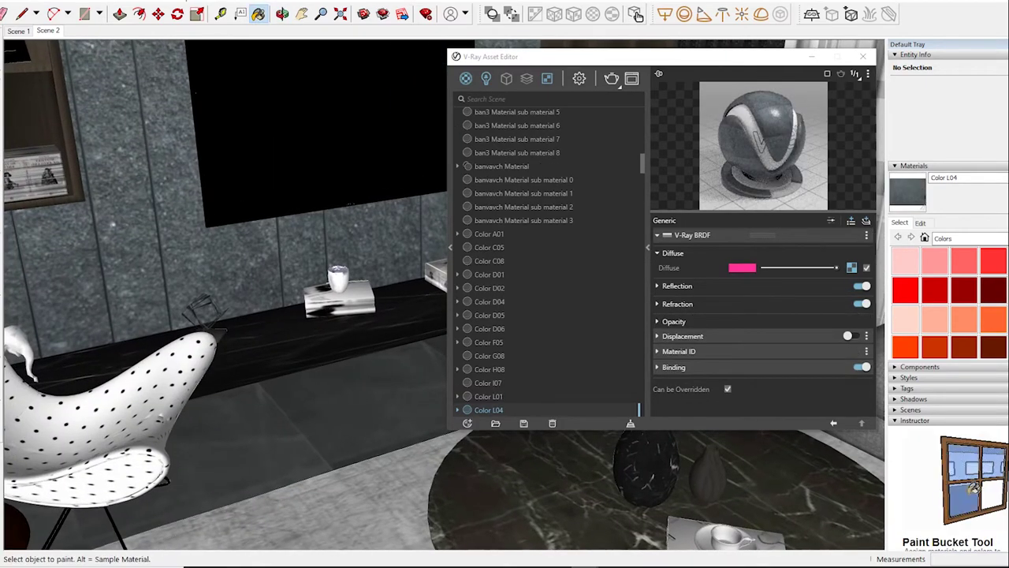
click(677, 286)
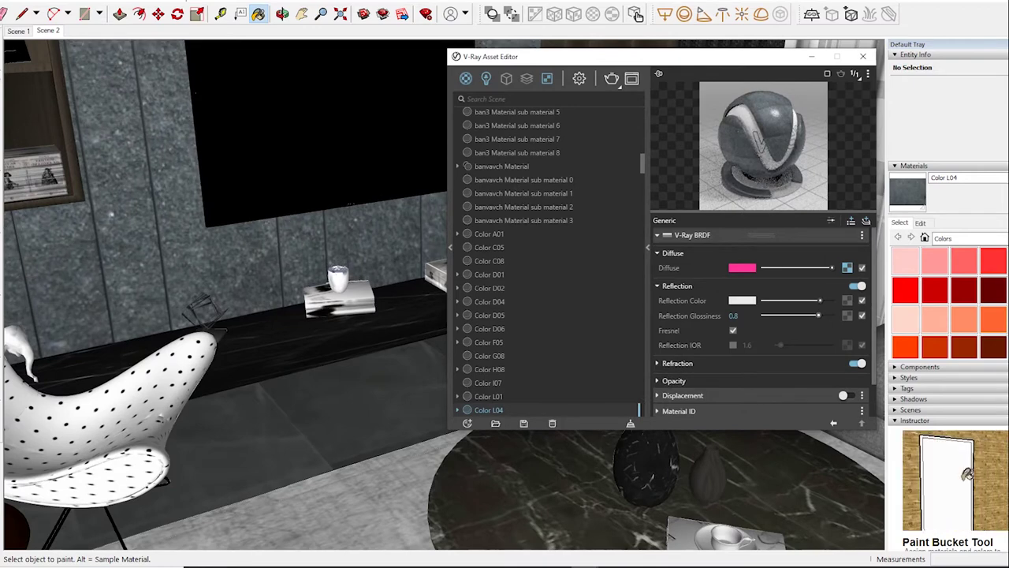
drag(819, 316, 815, 316)
click(847, 267)
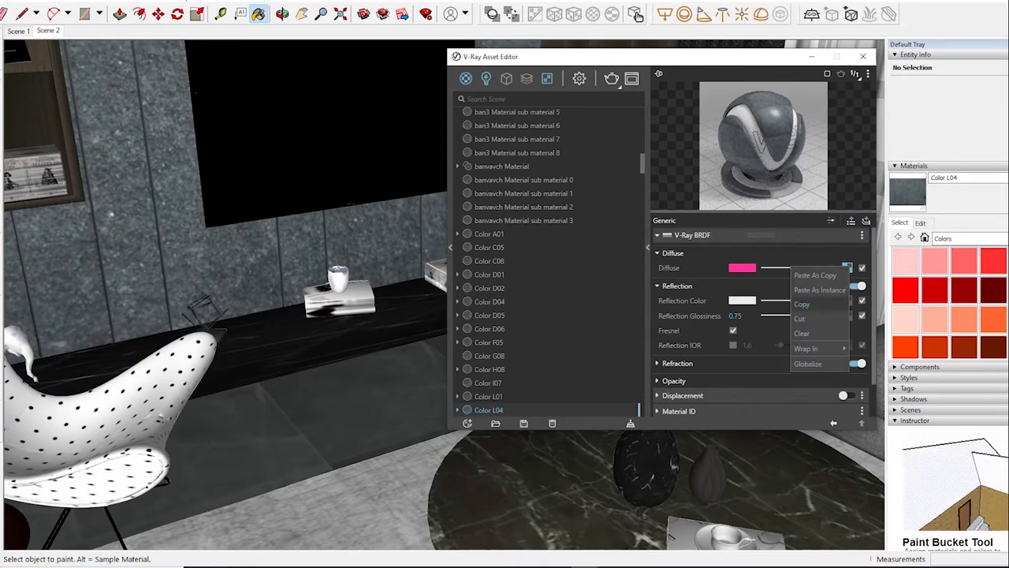
click(851, 220)
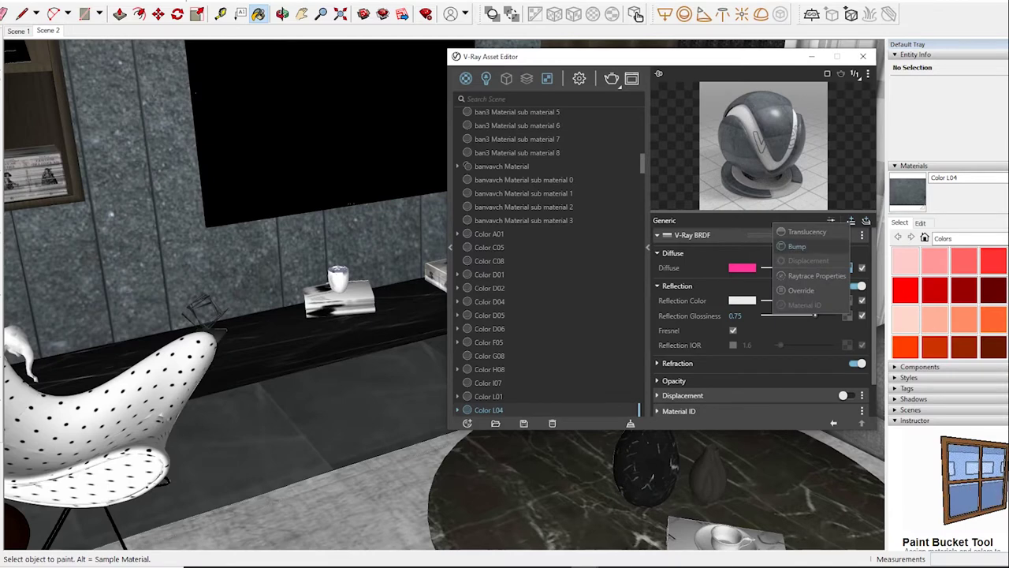
click(811, 262)
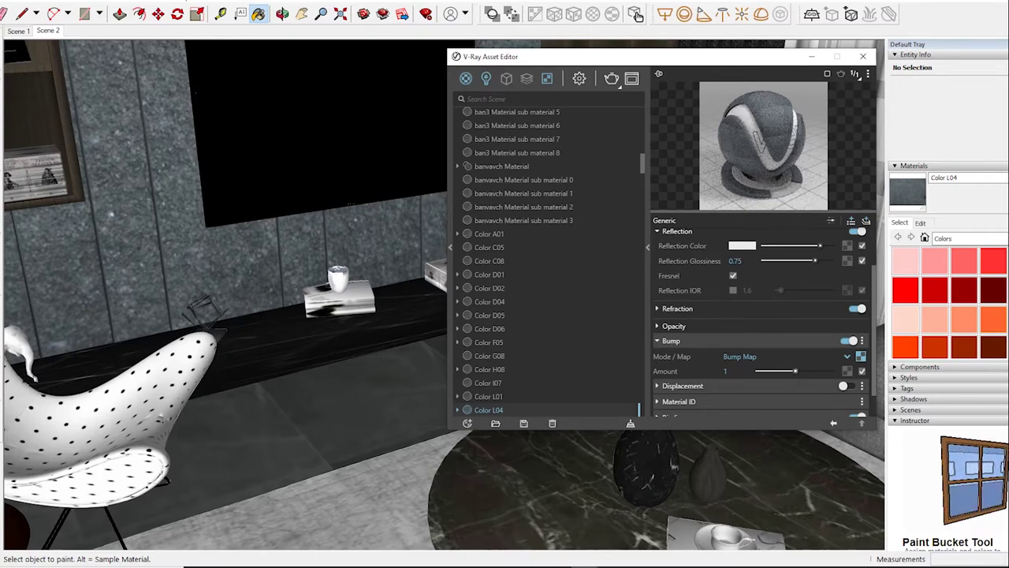
text(0.08)
key(Return)
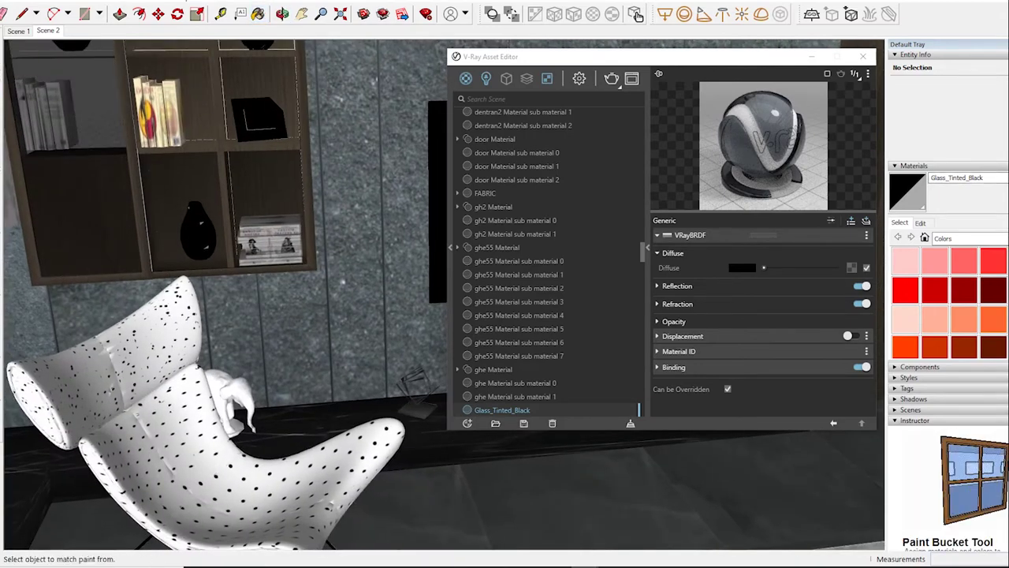
Step: Lower Color A01 and Glass_Tinted_Black reflection glossiness to 0.9, slightly darkening A01's reflection
alt+click(343, 280)
click(676, 286)
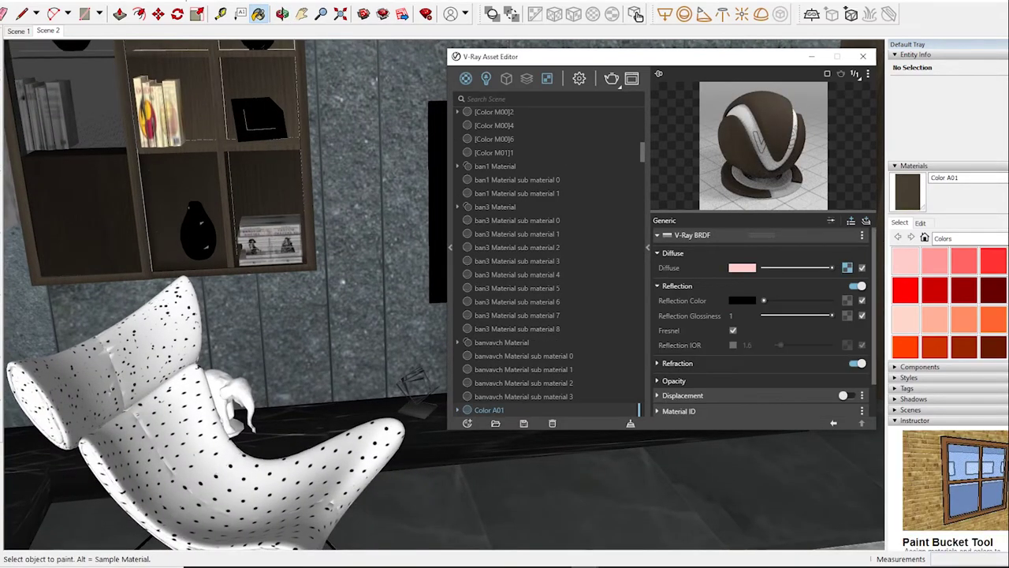
drag(765, 300, 765, 301)
drag(831, 316, 828, 316)
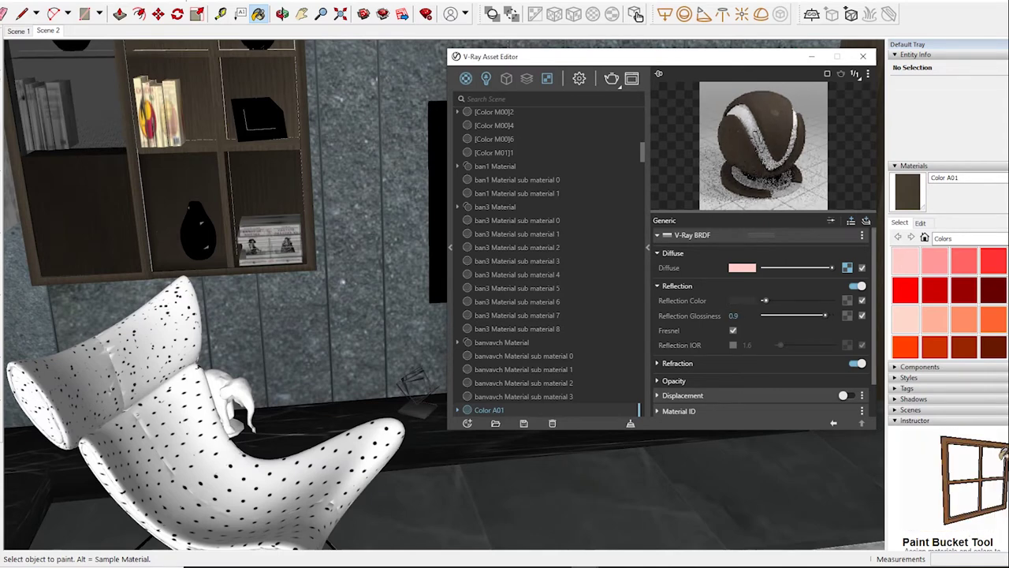
key(alt)
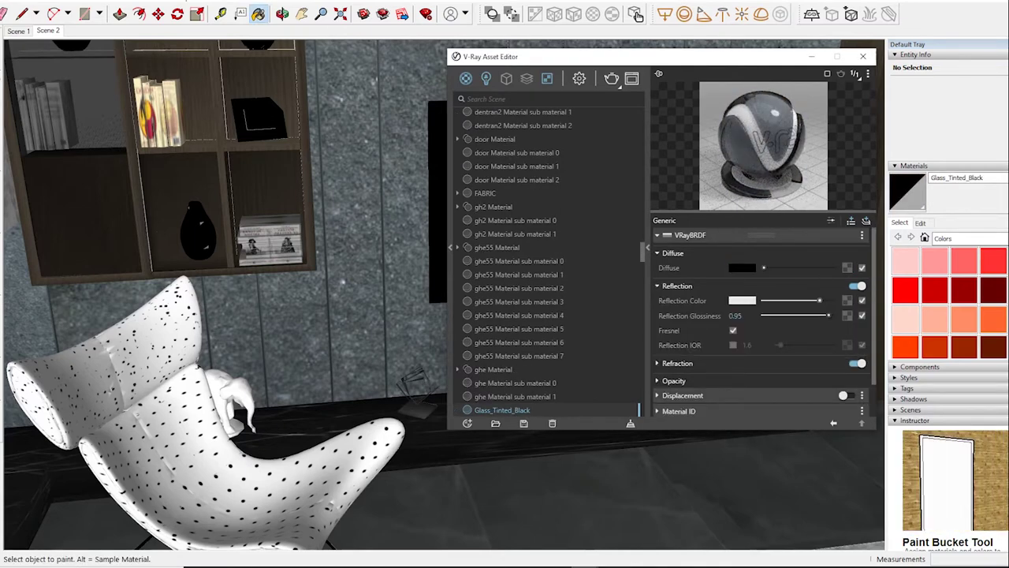
key(BackSpace)
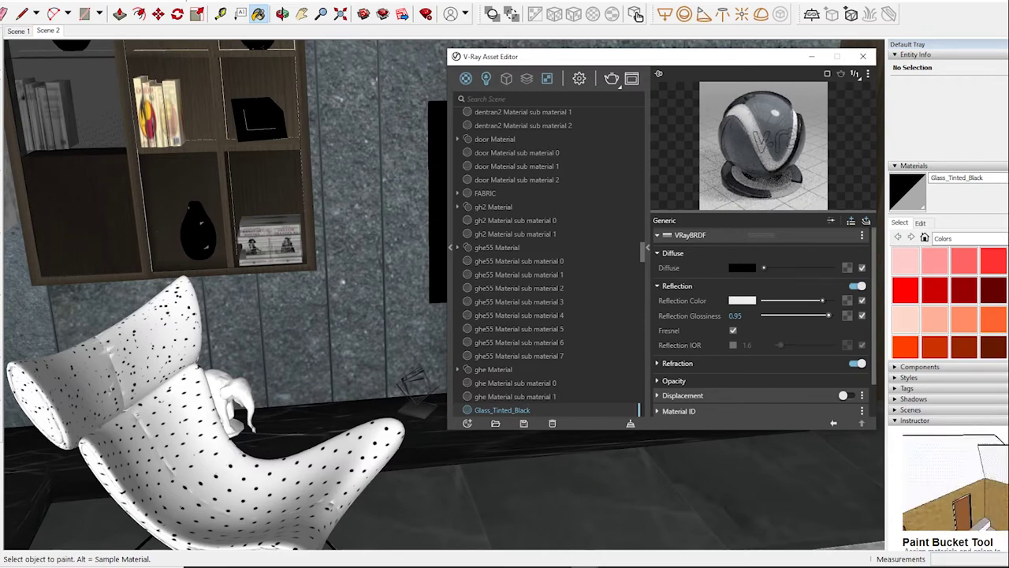
key(alt)
Step: Check the sofa's [Color A05]5 and lower [Color M00]1 reflection glossiness to 0.95
middle_drag(315, 316, 197, 300)
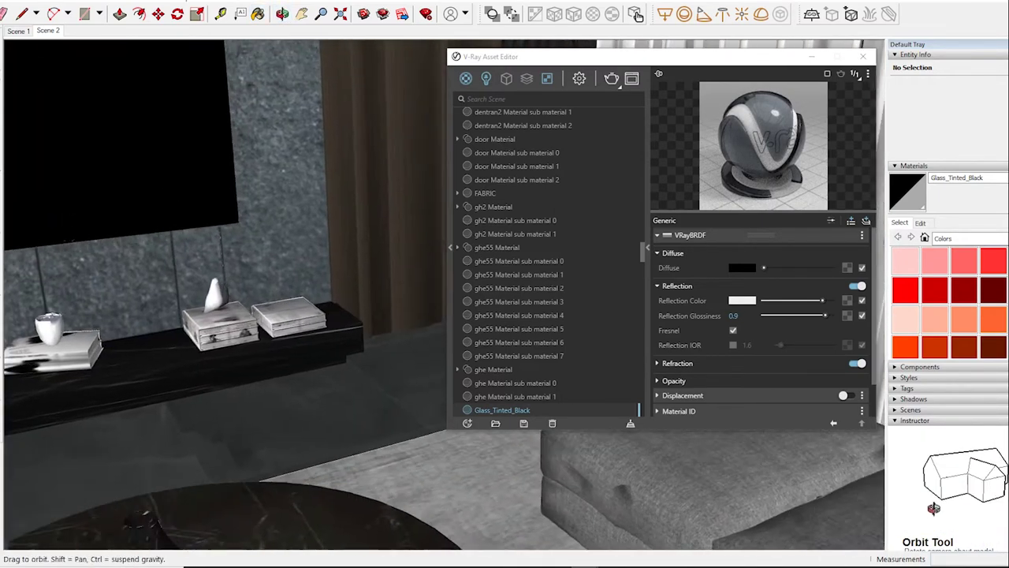
middle_drag(315, 315, 197, 315)
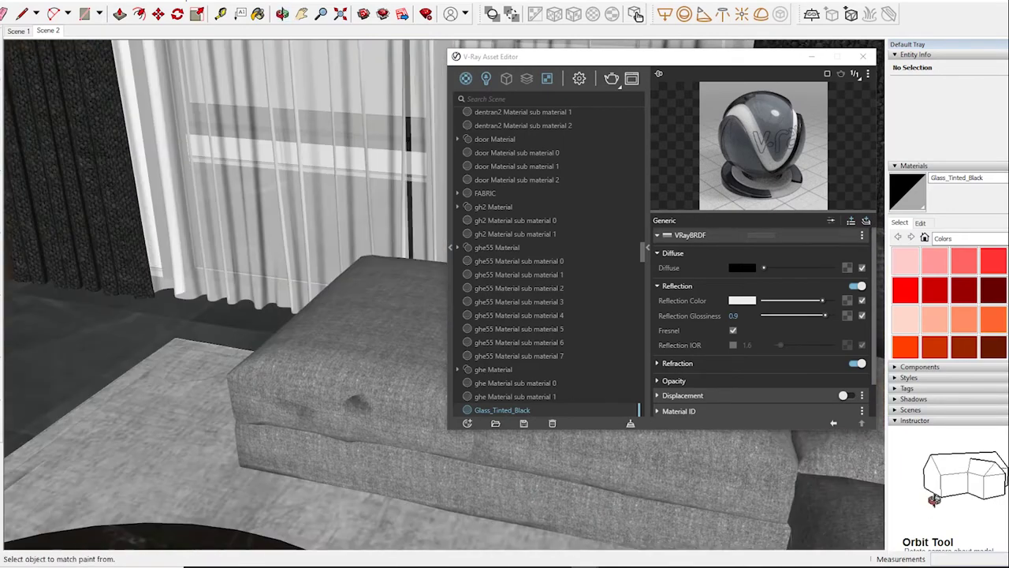
alt+click(354, 371)
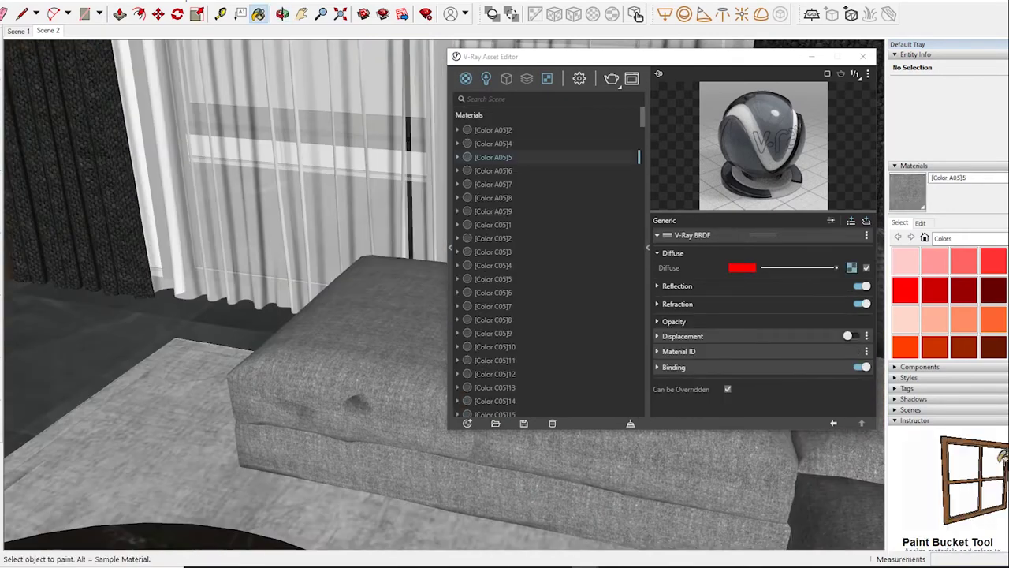
click(676, 285)
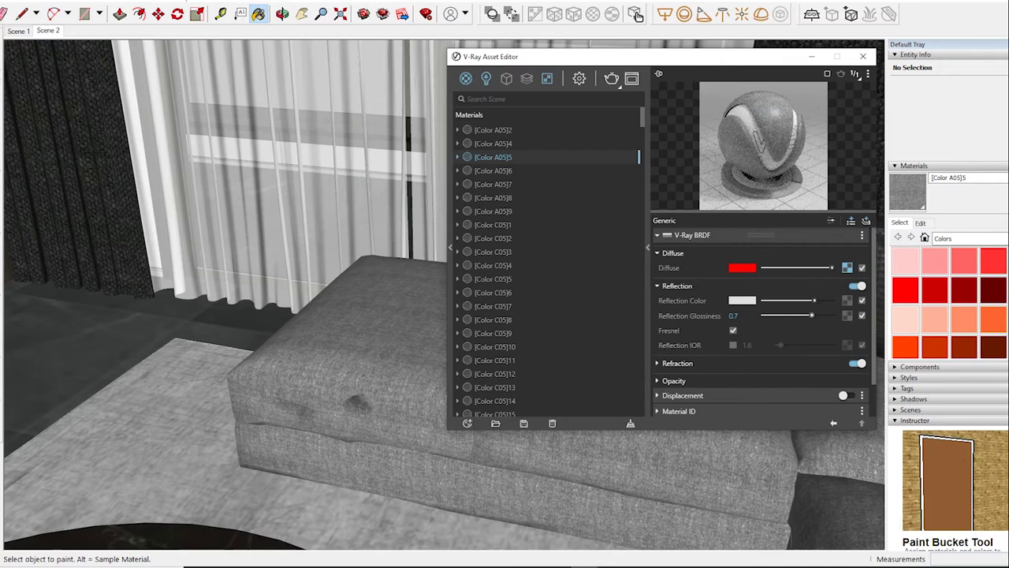
alt+click(236, 158)
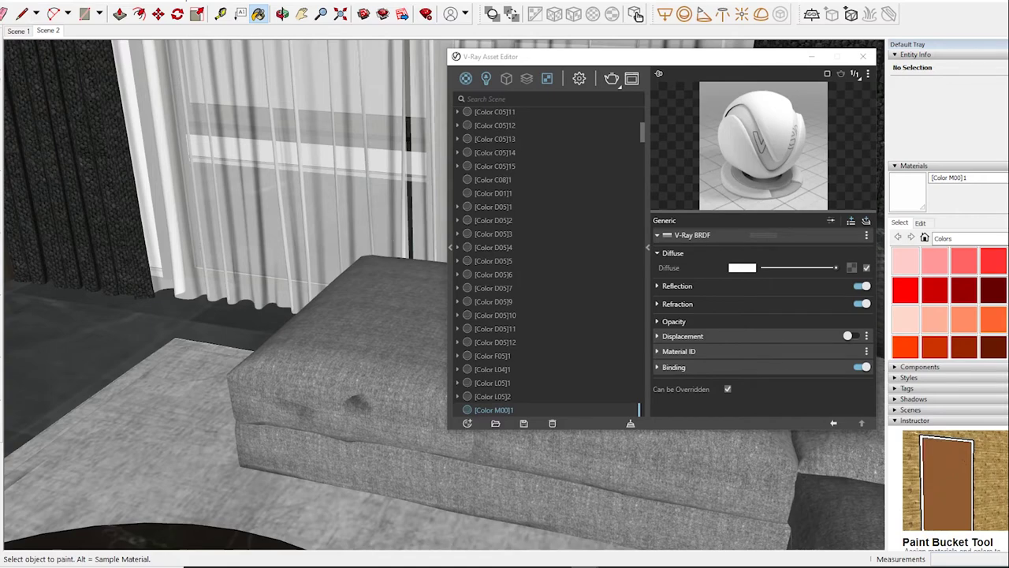
click(677, 285)
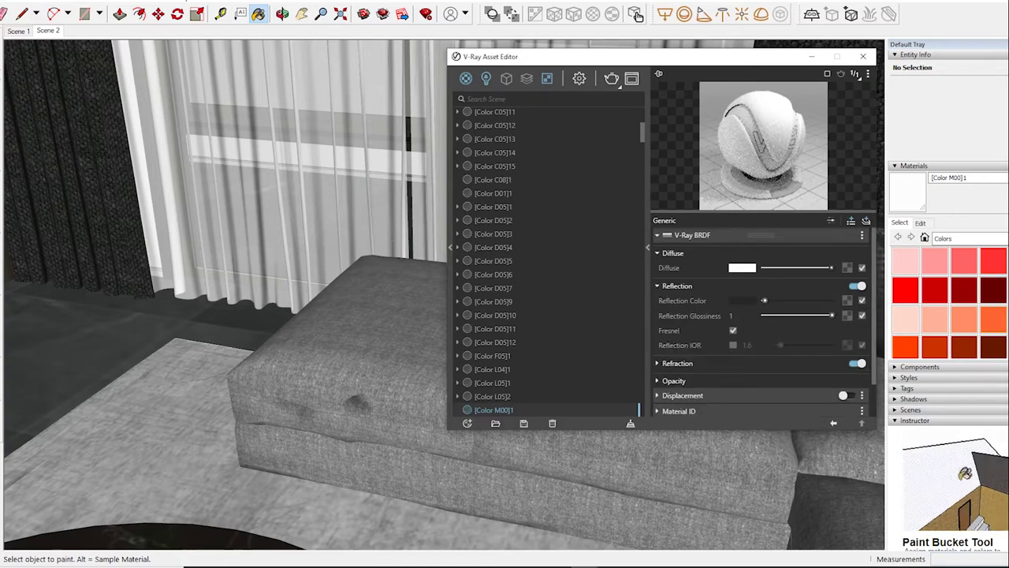
drag(831, 316, 828, 316)
Step: Make the curtain FABRIC reflection colour black, then sample the grey [Color M01]1 material
middle_drag(236, 236, 197, 197)
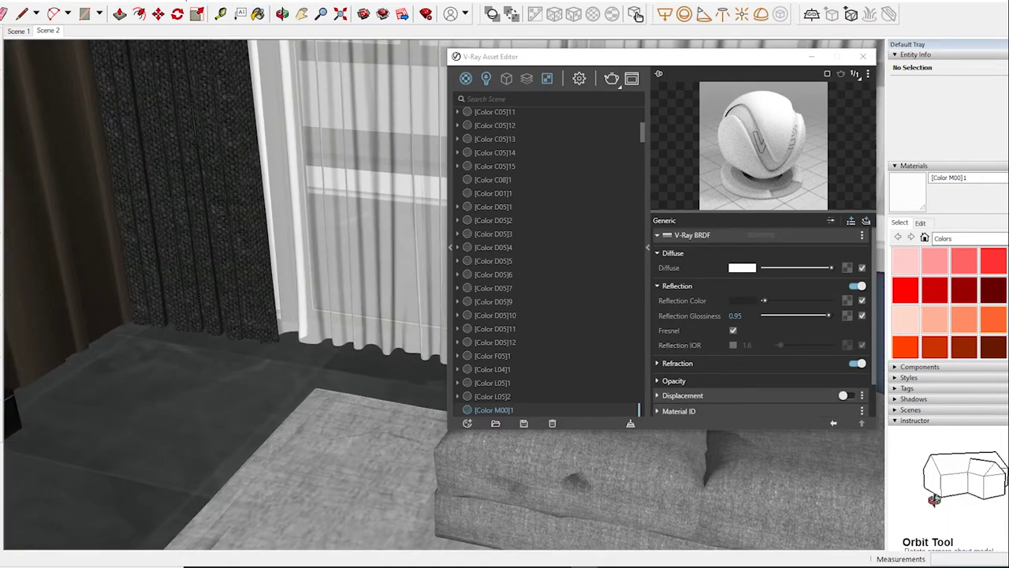
alt+click(197, 197)
click(676, 286)
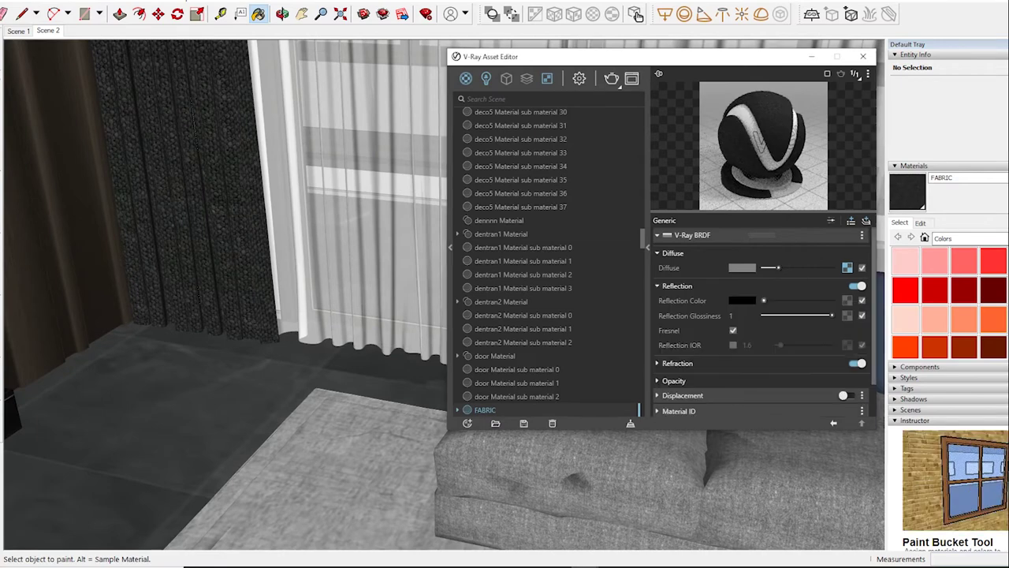
drag(765, 301, 763, 300)
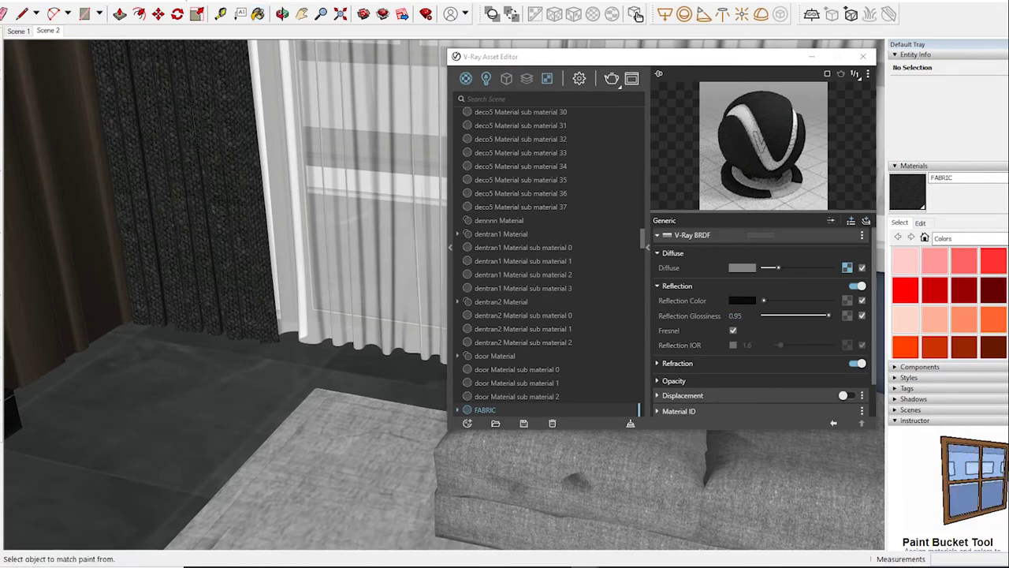
middle_drag(237, 355, 299, 354)
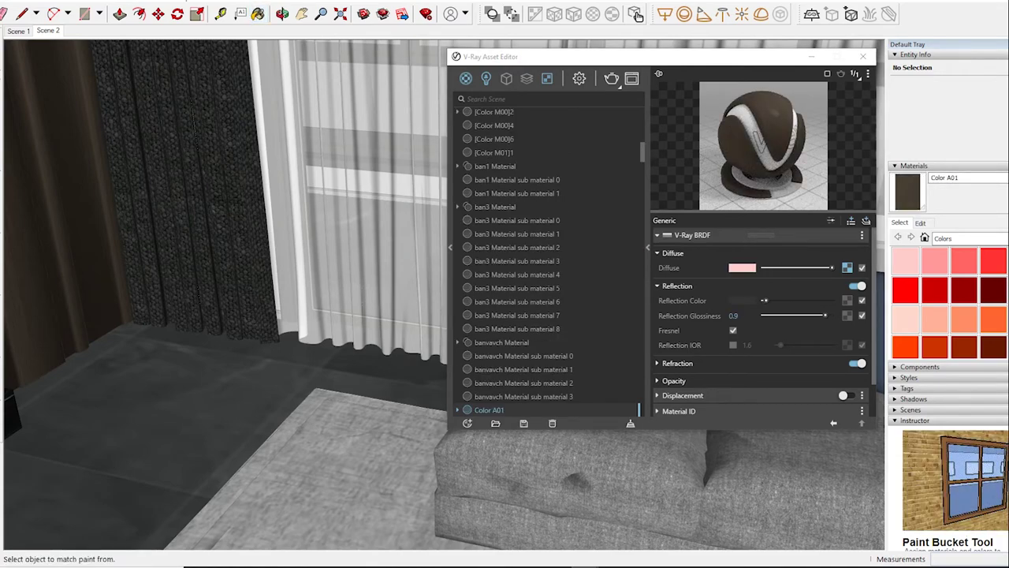
mouse_move(236, 355)
middle_down()
mouse_move(268, 355)
mouse_move(118, 347)
middle_up()
alt+click(260, 410)
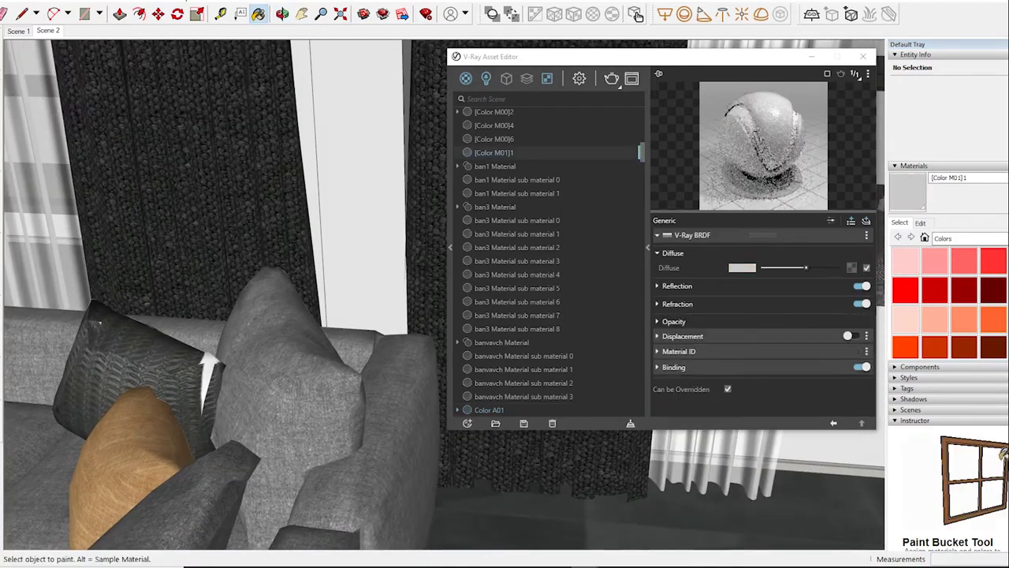
click(677, 285)
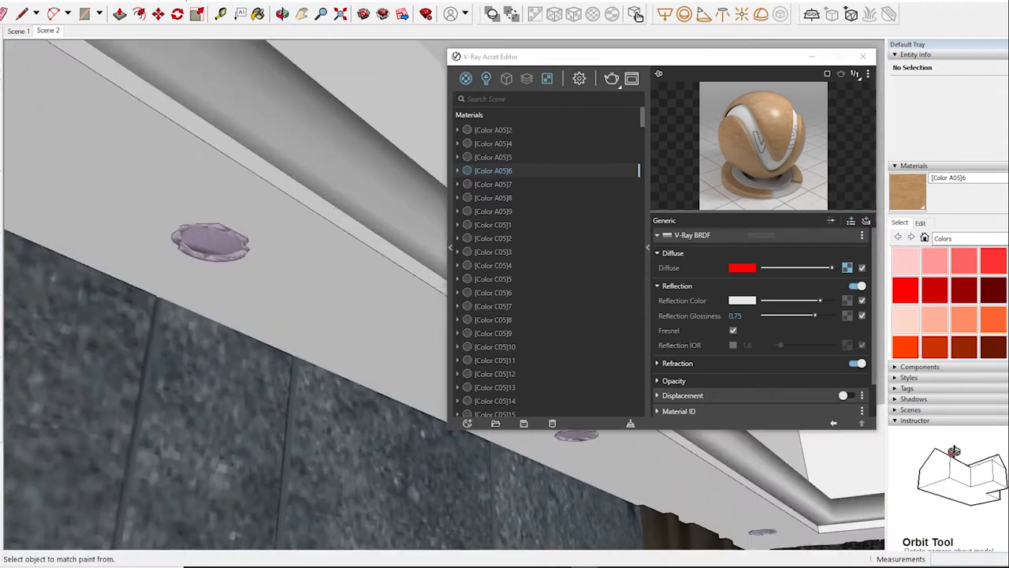
Step: Turn off lt Material's override and paint the ceiling lamp disk with Color A03
click(210, 243)
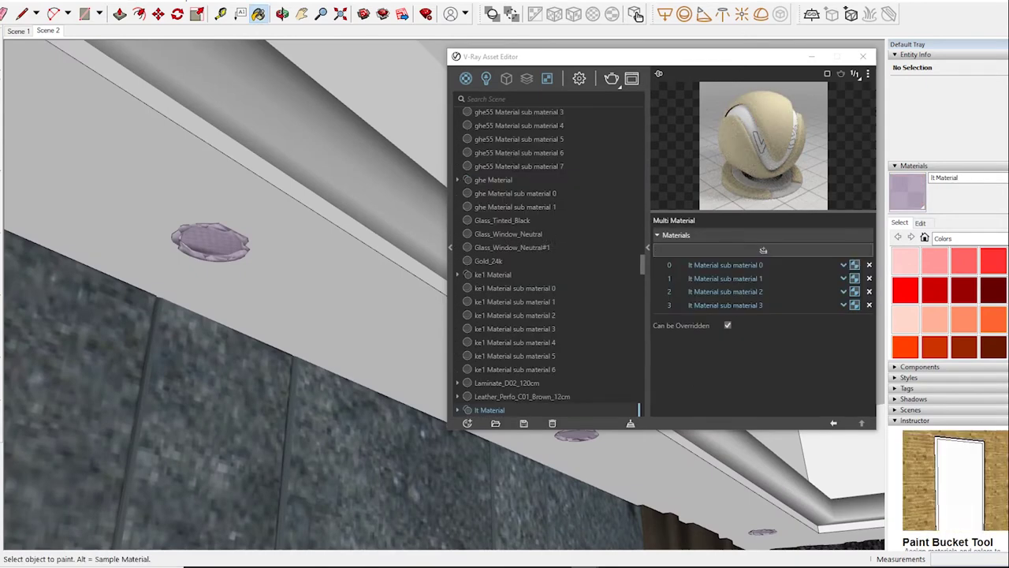
click(728, 325)
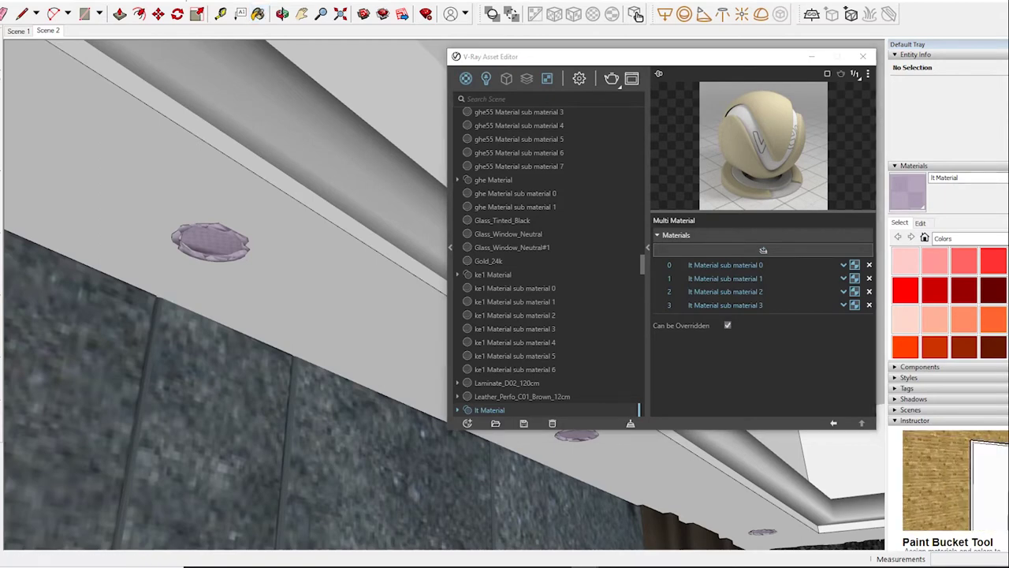
key(space)
click(210, 242)
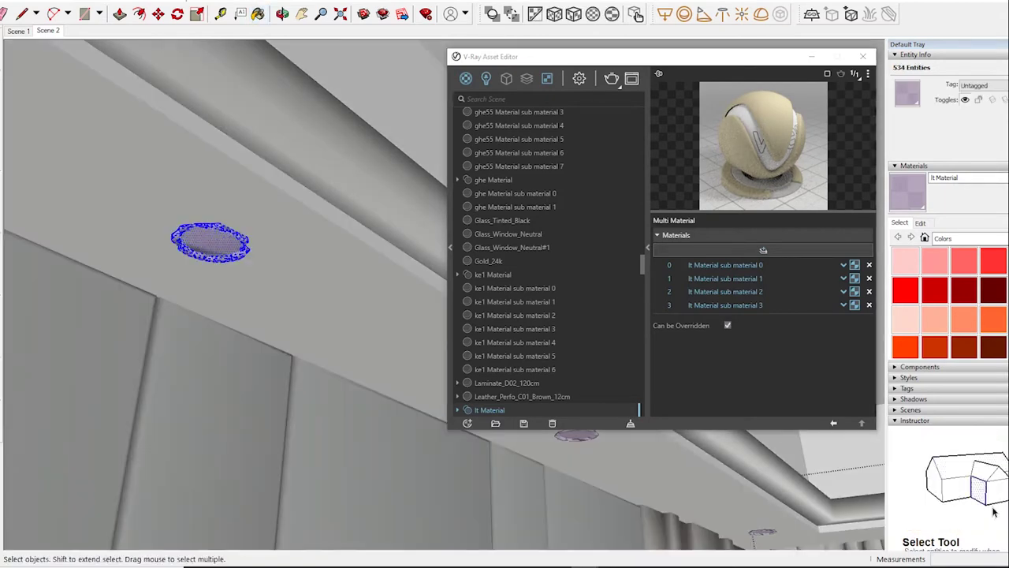
click(964, 268)
click(210, 242)
key(space)
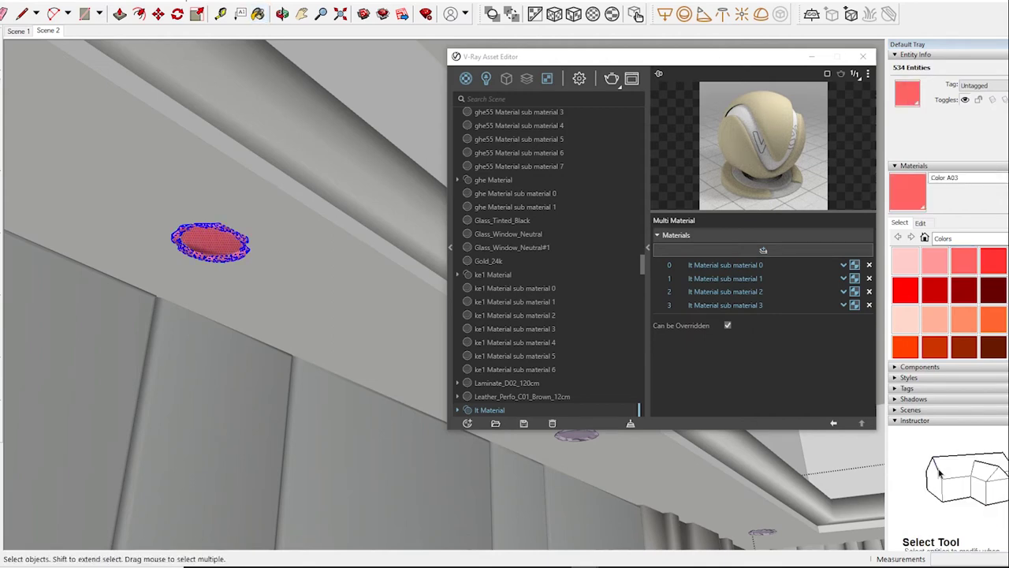
key(b)
Step: Add a white Emissive layer to Color A03 with intensity 20
click(851, 220)
click(828, 260)
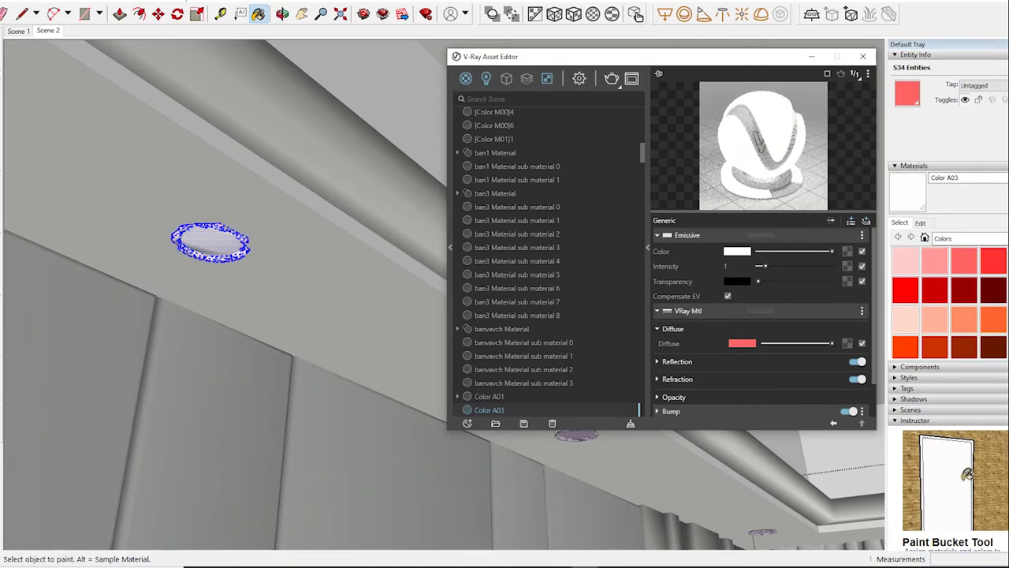
click(731, 266)
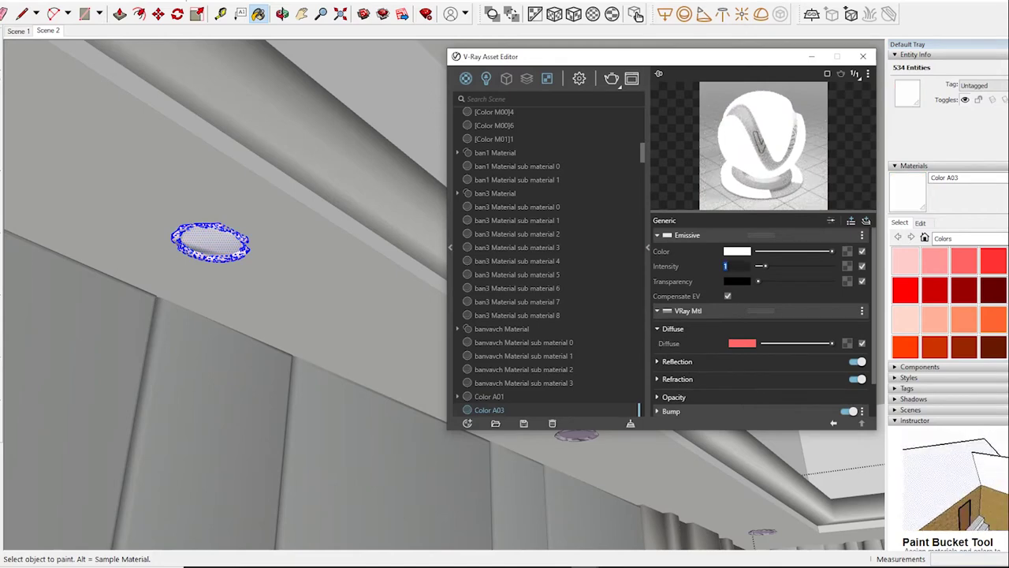
text(20)
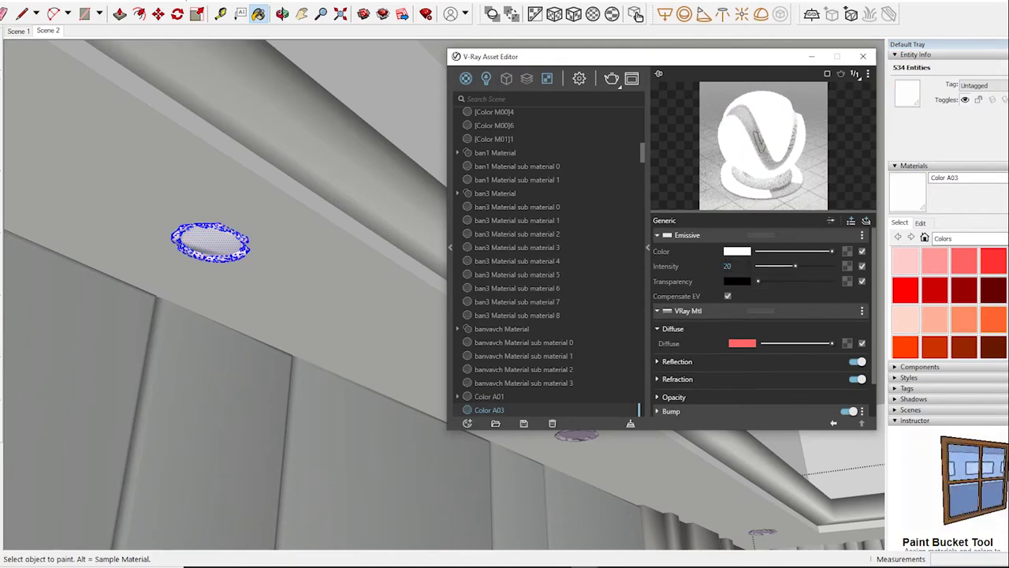
Step: Browse the Lights and Render Settings lists, then select the lamp disk and orbit the ceiling
click(485, 78)
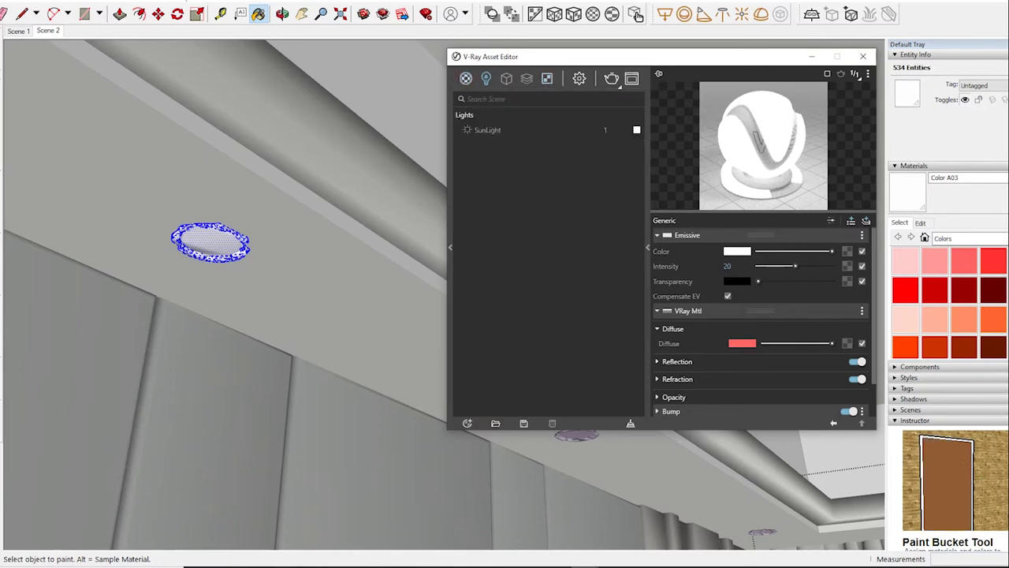
click(579, 78)
click(466, 78)
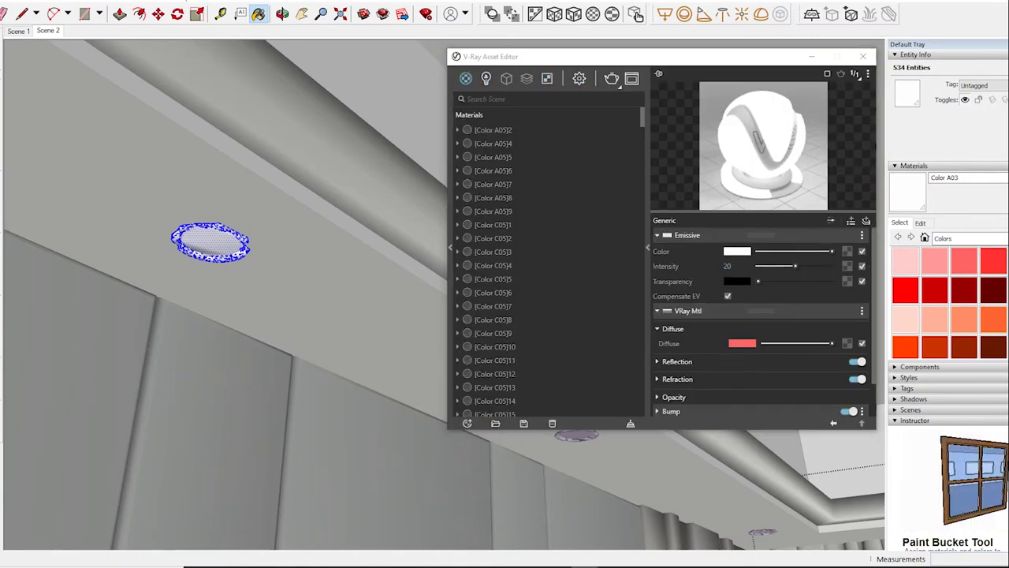
key(space)
click(210, 242)
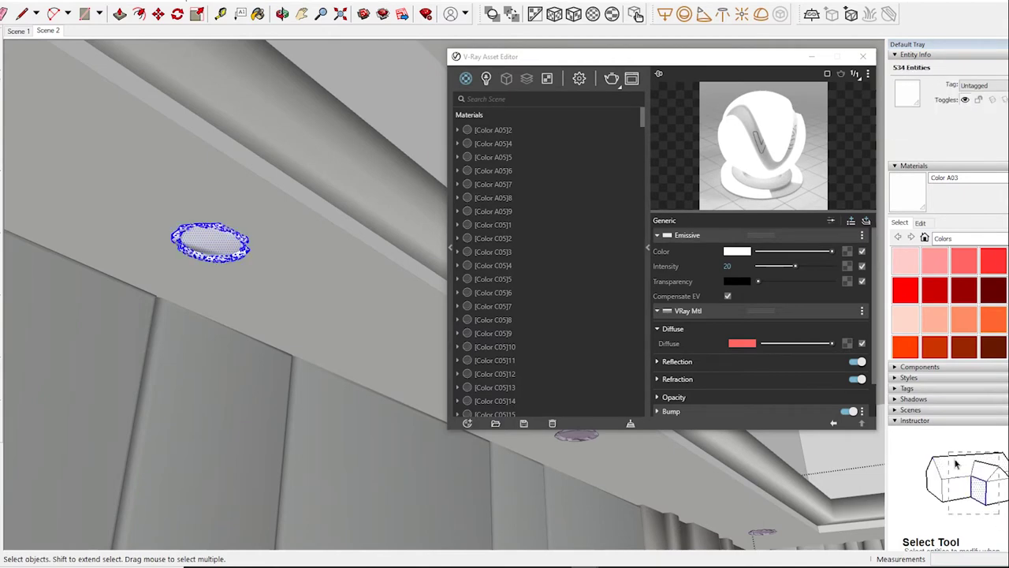
middle_drag(939, 446, 936, 473)
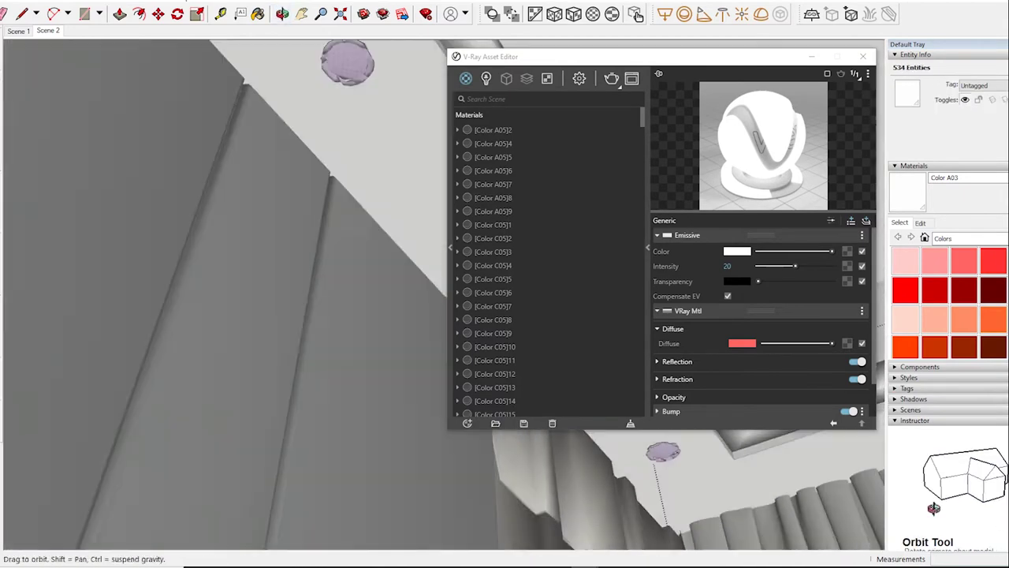
middle_drag(225, 292, 236, 300)
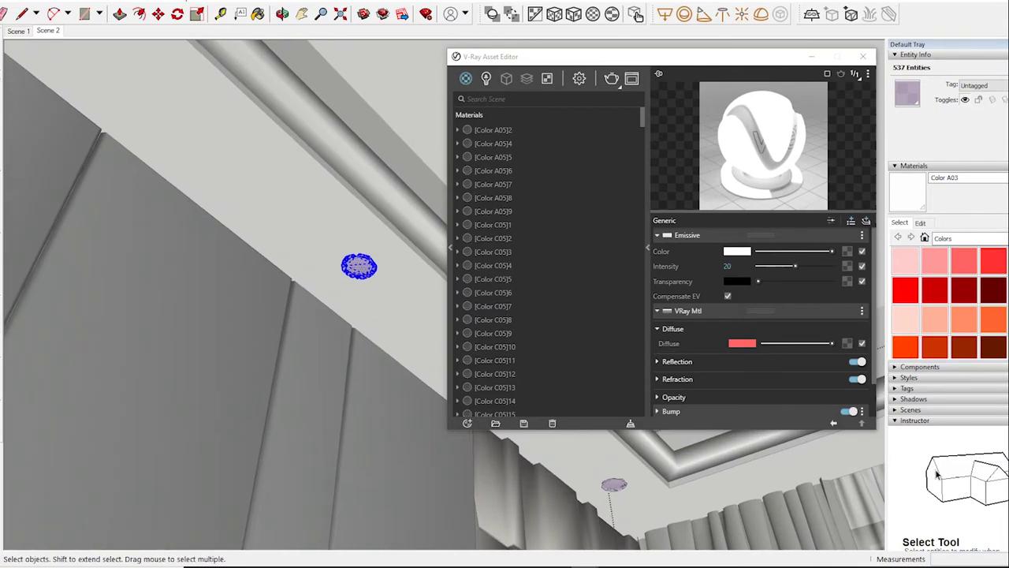
middle_drag(236, 300, 252, 307)
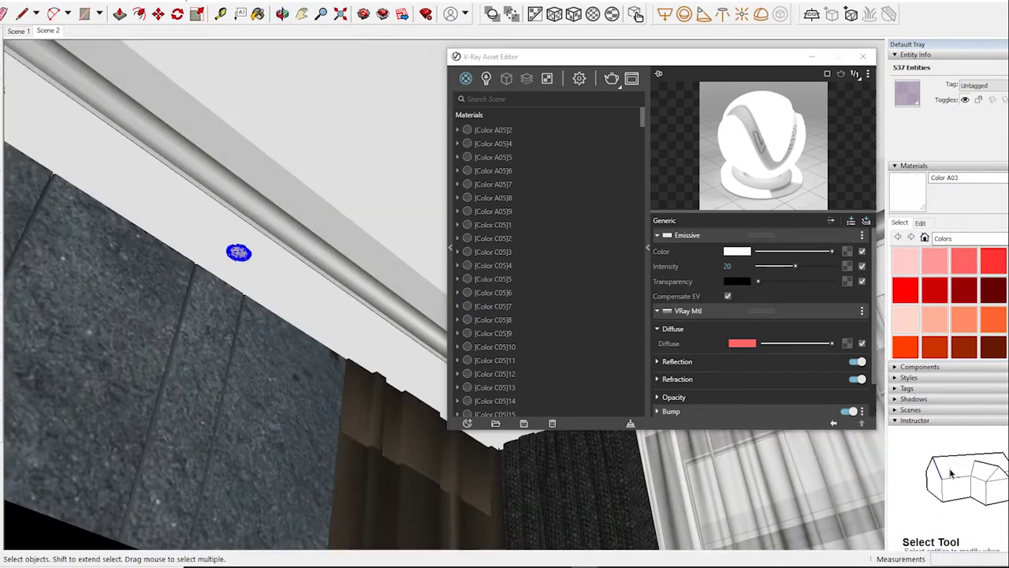
Step: Tint the ceiling spot light pale peach (R 0.995, G 0.82, B 0.742), keeping intensity 1000
click(238, 251)
scroll(224, 166, up, 3)
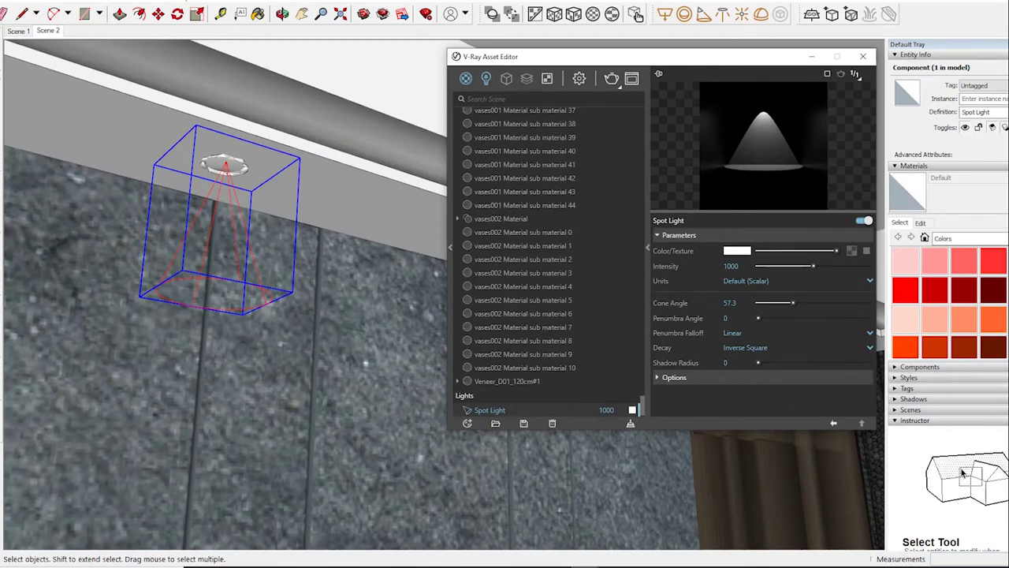
scroll(548, 260, up, 10)
click(486, 78)
click(738, 250)
click(408, 197)
mouse_move(481, 191)
mouse_down()
mouse_move(481, 205)
mouse_move(481, 195)
mouse_up()
drag(407, 196, 365, 188)
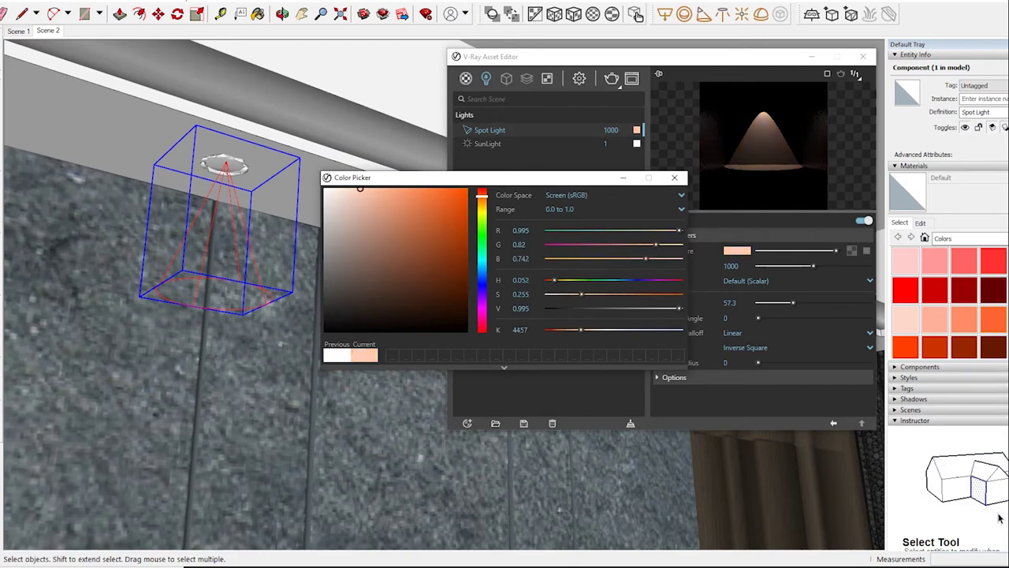
key(Escape)
scroll(761, 315, down, 1)
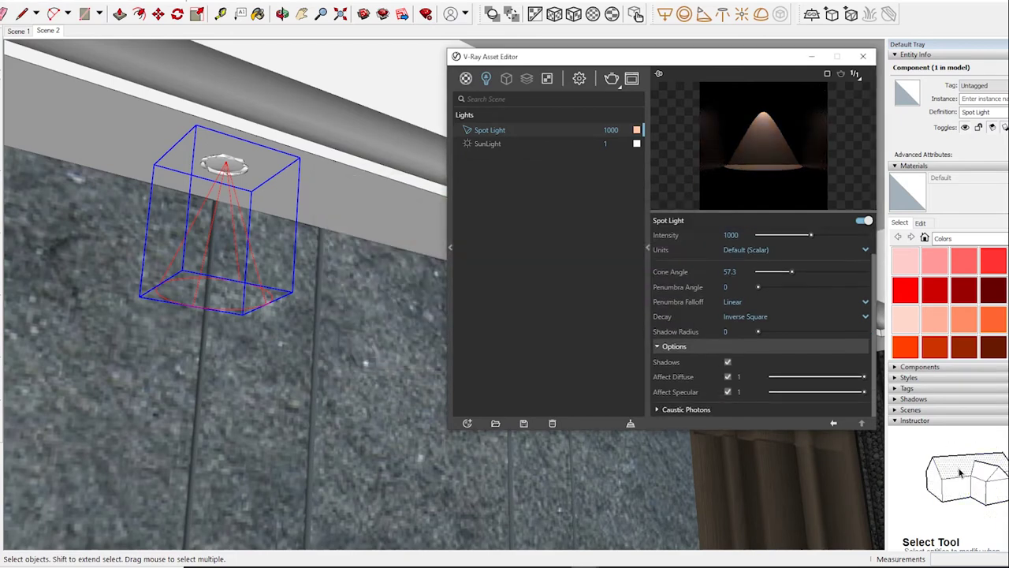
scroll(761, 316, up, 1)
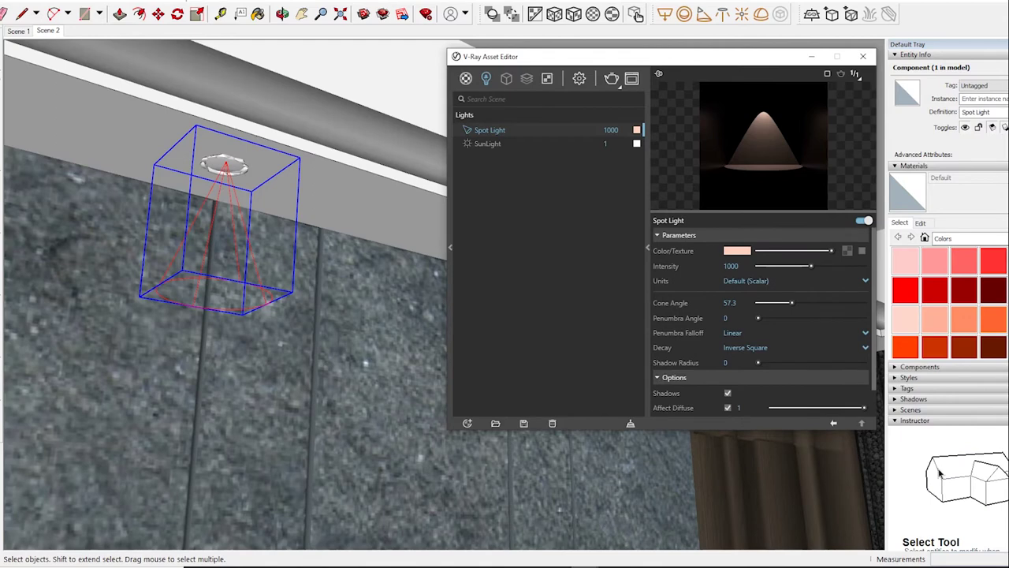
middle_drag(237, 315, 191, 308)
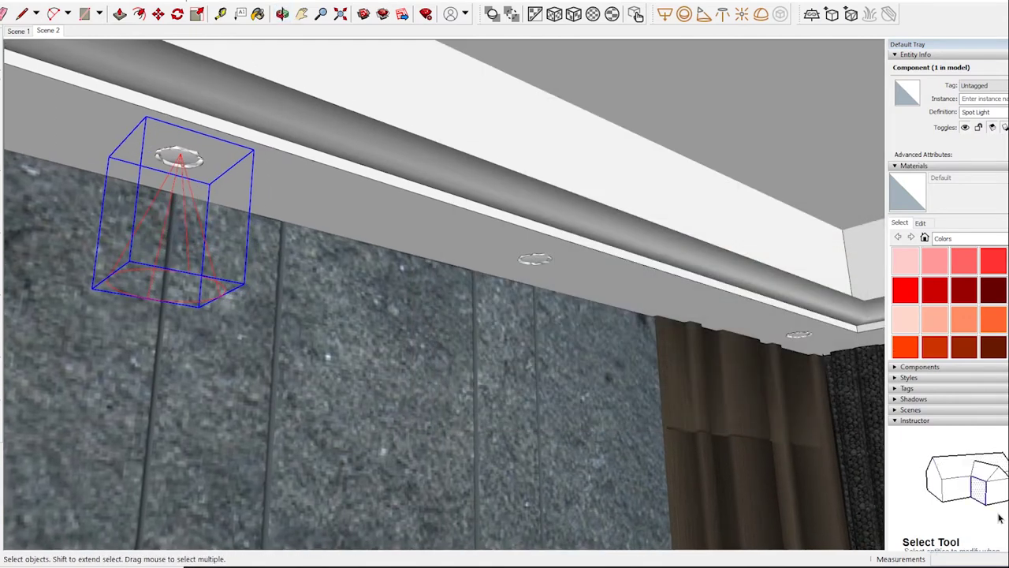
Step: Copy the spot light twice along the ceiling edge, the last copy near the curtain corner
key(m)
key(ctrl)
click(201, 146)
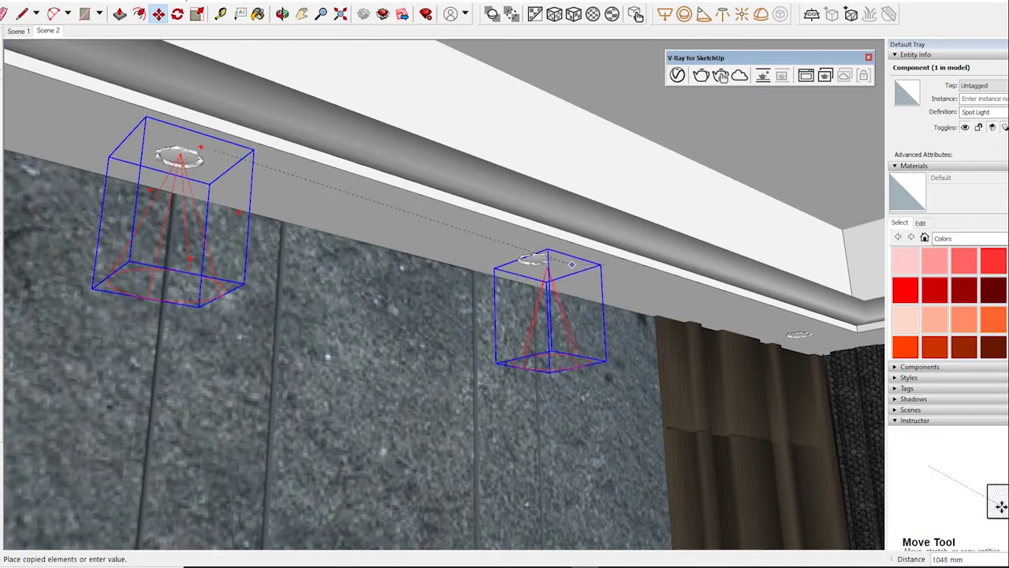
click(561, 254)
mouse_move(565, 255)
middle_down()
mouse_move(383, 248)
mouse_move(203, 157)
middle_up()
scroll(583, 268, up, 3)
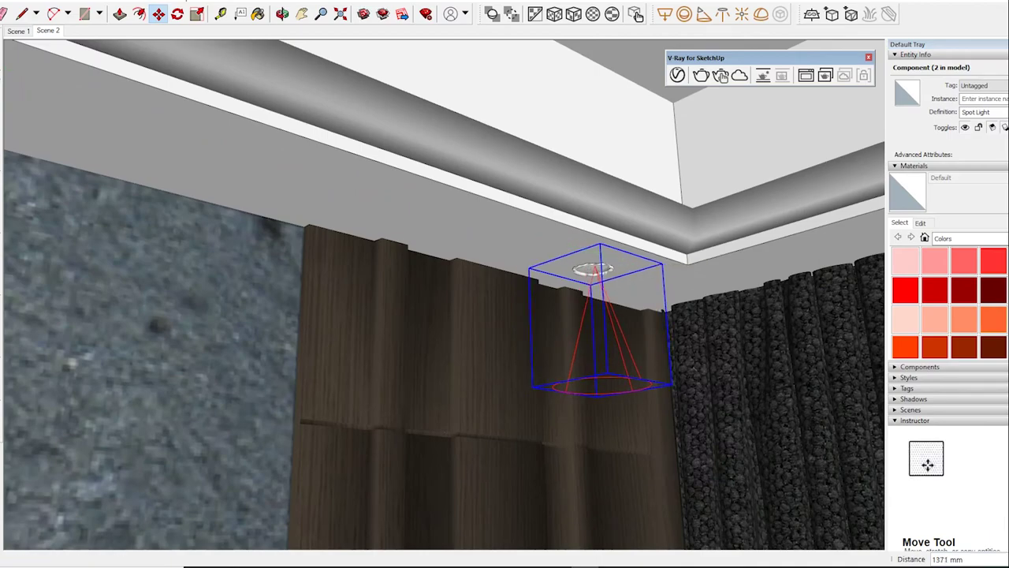
click(592, 270)
key(space)
Step: Orbit around the living room to a close-up of the window frames
scroll(593, 270, down, 3)
mouse_move(592, 270)
middle_down()
mouse_move(473, 268)
mouse_move(806, 420)
middle_up()
scroll(444, 284, down, 2)
scroll(444, 284, down, 3)
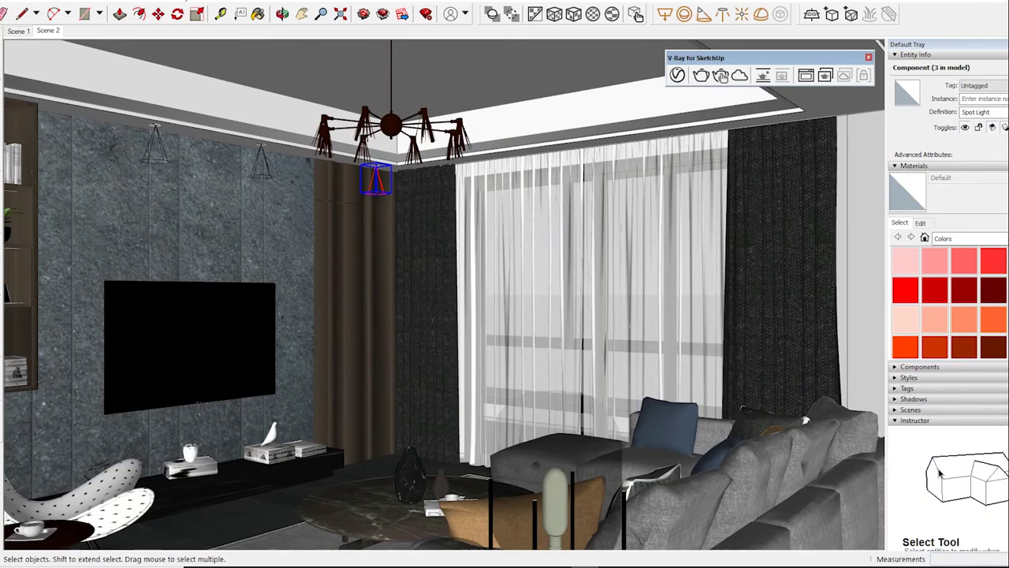
middle_drag(805, 420, 630, 430)
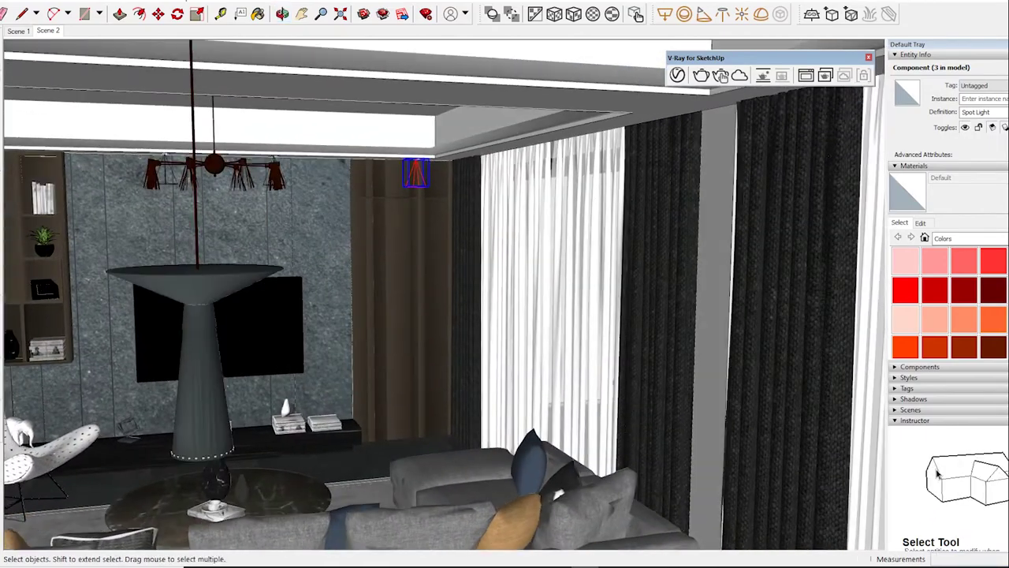
middle_drag(631, 430, 552, 426)
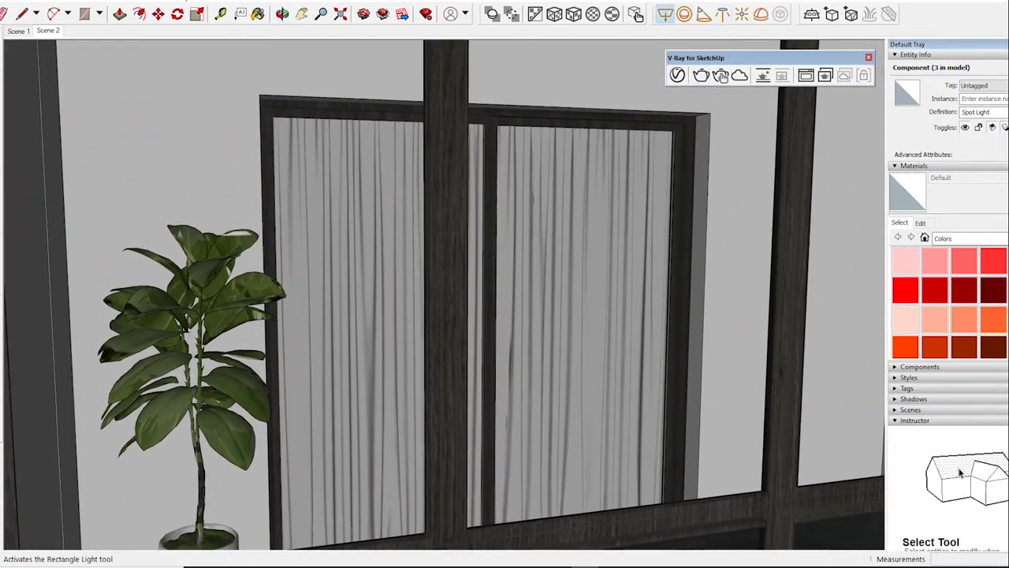
Step: Draw a V-Ray rectangle light across the outside of the window
click(664, 15)
scroll(260, 90, up, 2)
click(259, 90)
middle_drag(499, 293, 411, 332)
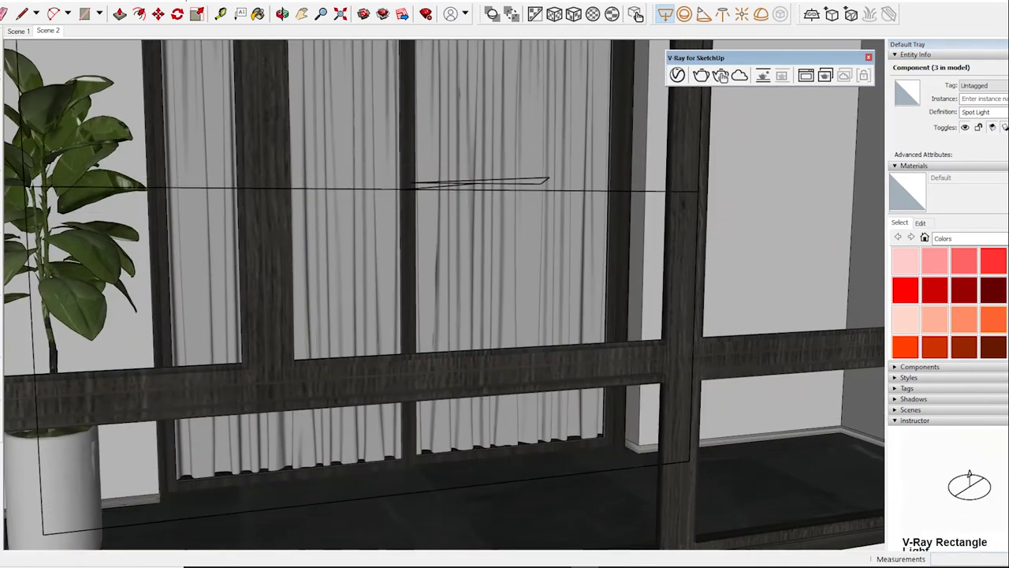
middle_drag(441, 291, 552, 260)
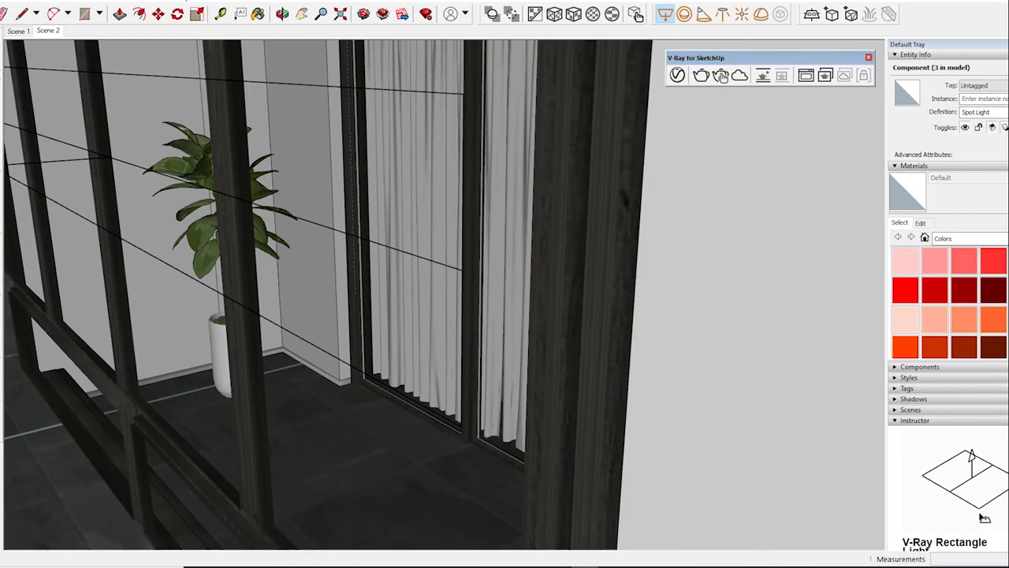
middle_drag(520, 203, 268, 274)
click(476, 402)
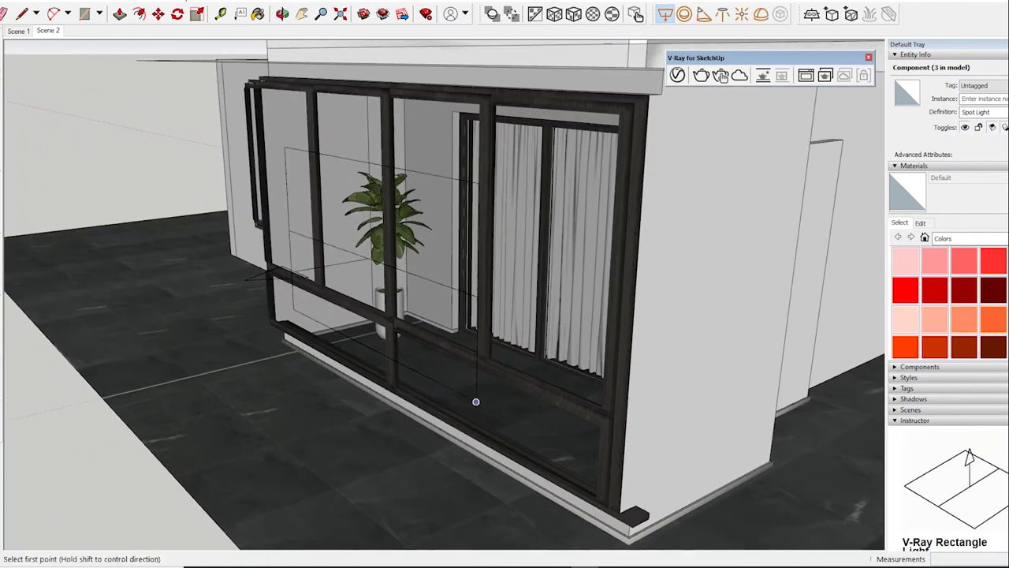
key(space)
Step: Flip the new rectangle light along its red, green and blue axes
click(335, 250)
right_click(334, 251)
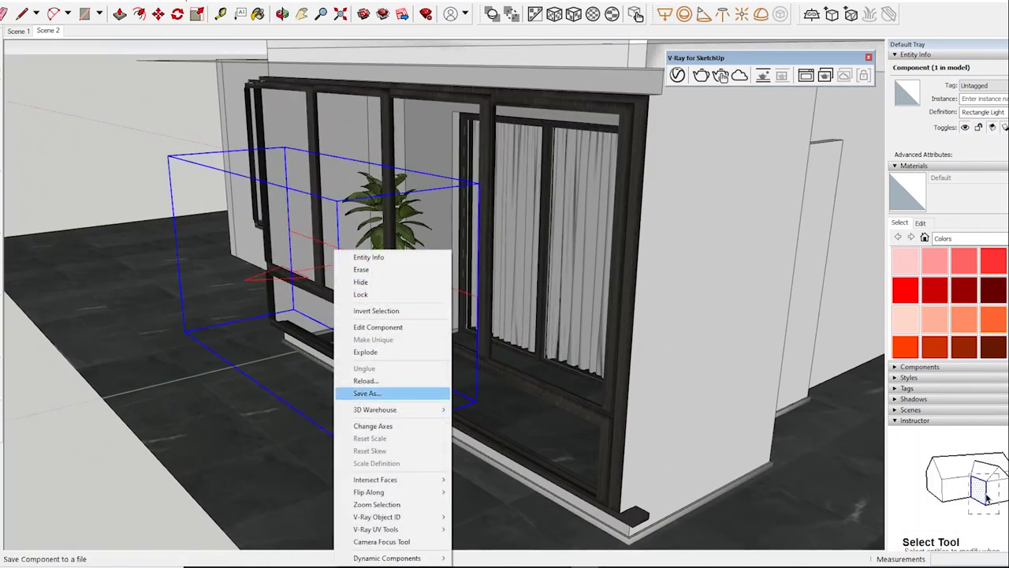
mouse_move(369, 492)
click(552, 492)
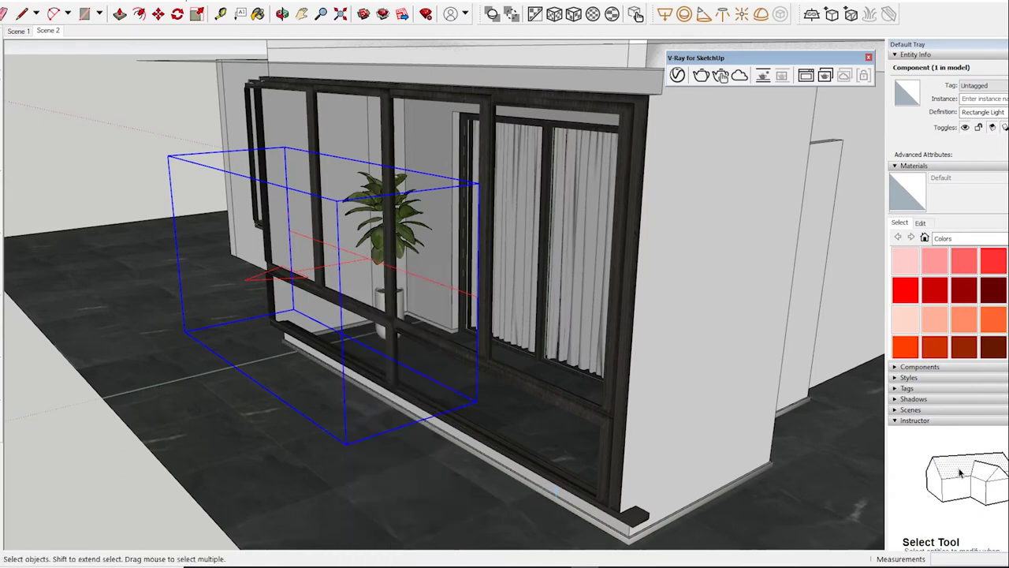
right_click(377, 248)
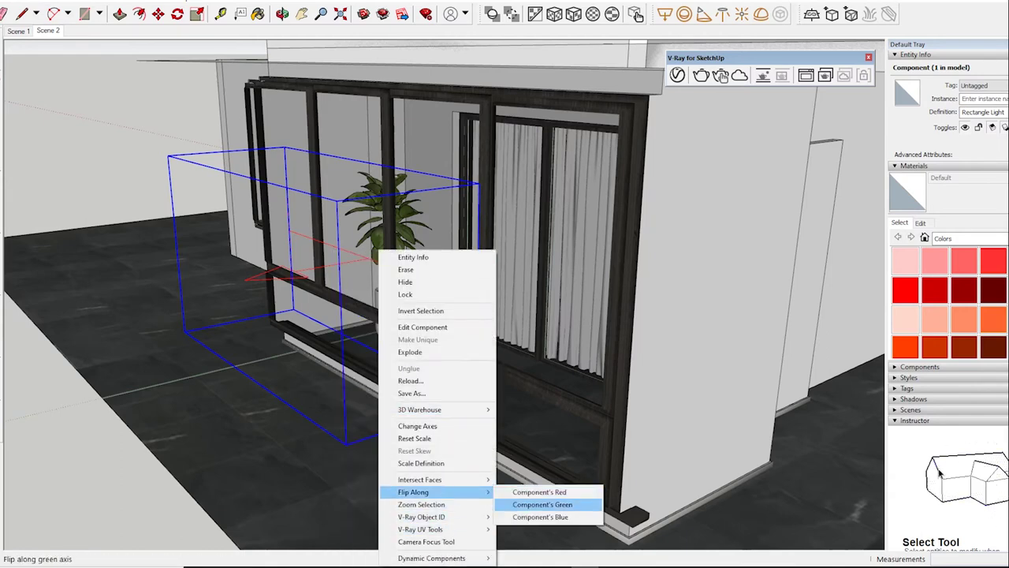
click(552, 505)
right_click(392, 248)
click(556, 517)
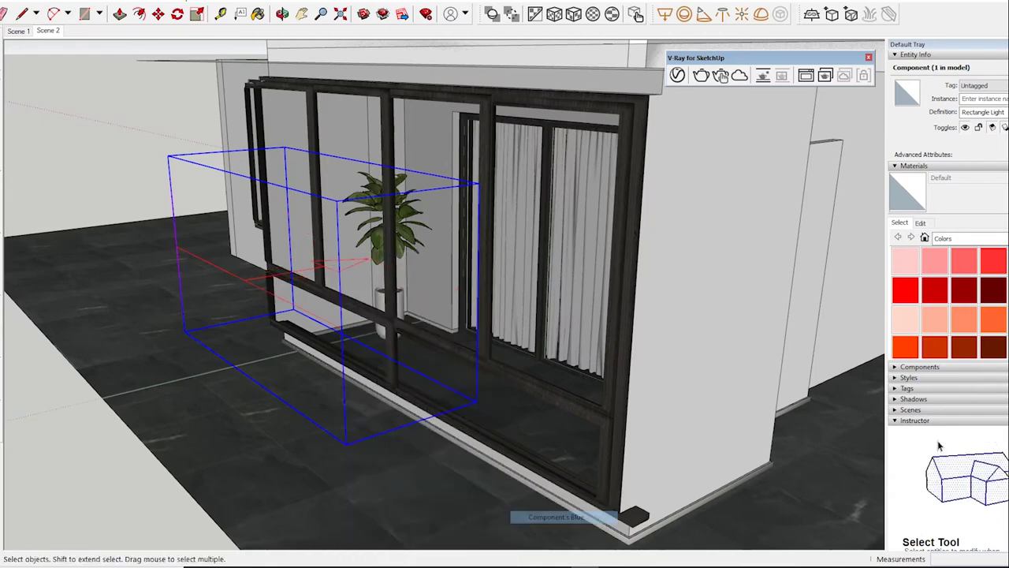
key(m)
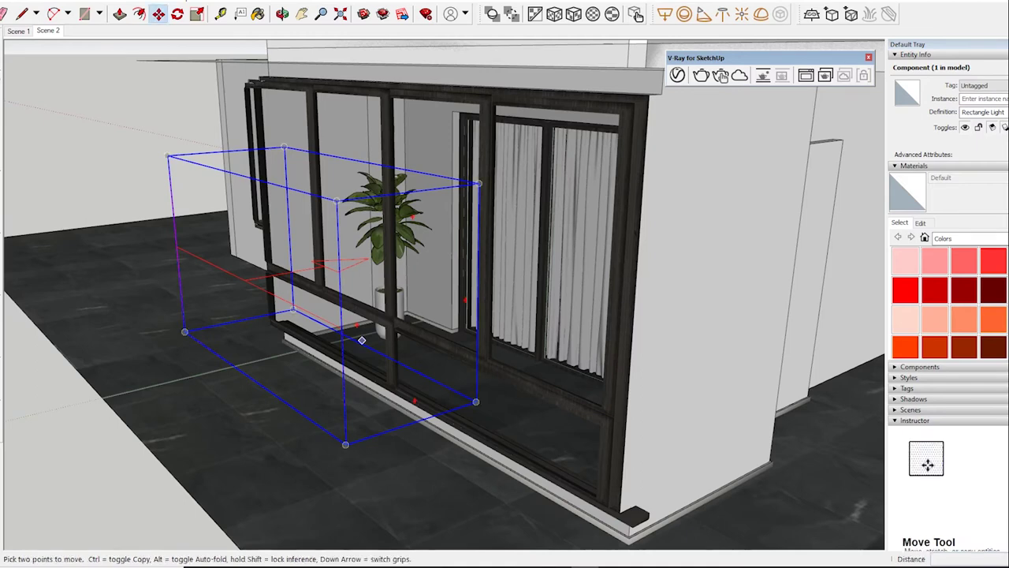
middle_drag(448, 389, 586, 403)
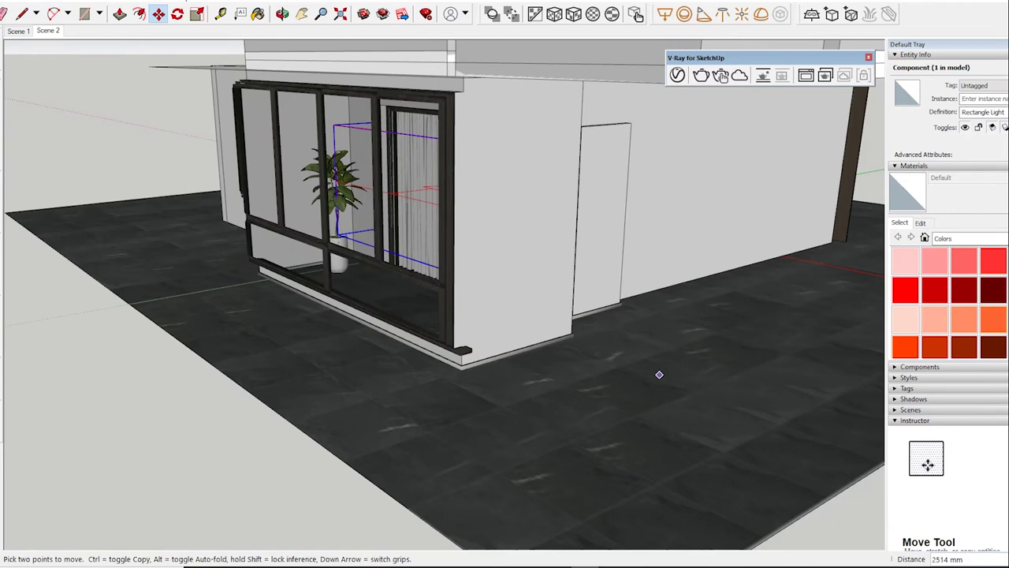
key(space)
Step: Raise the rectangle light's intensity from 30 to 50 and expand its Options
click(678, 75)
click(575, 278)
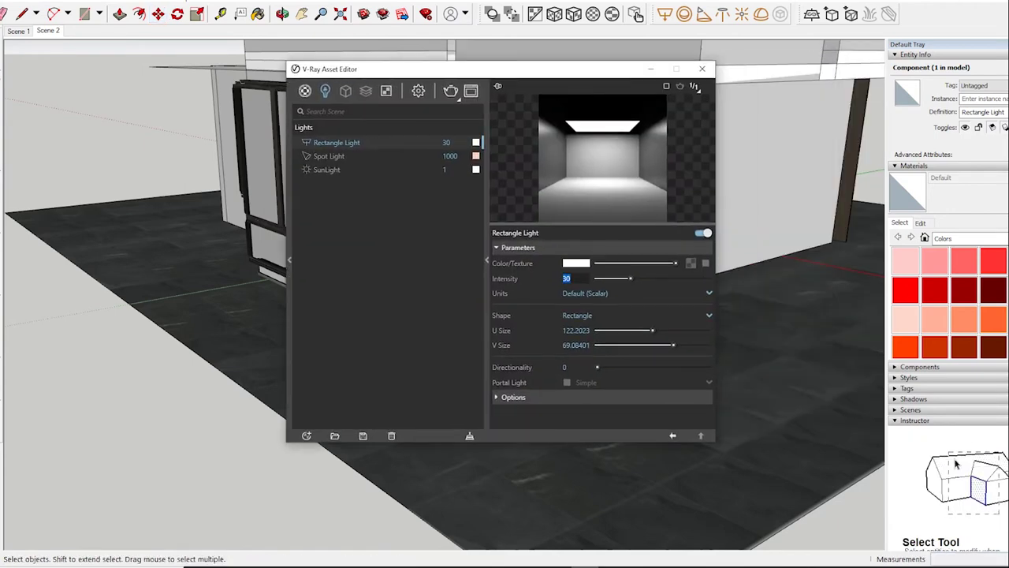
text(0)
key(Return)
click(505, 396)
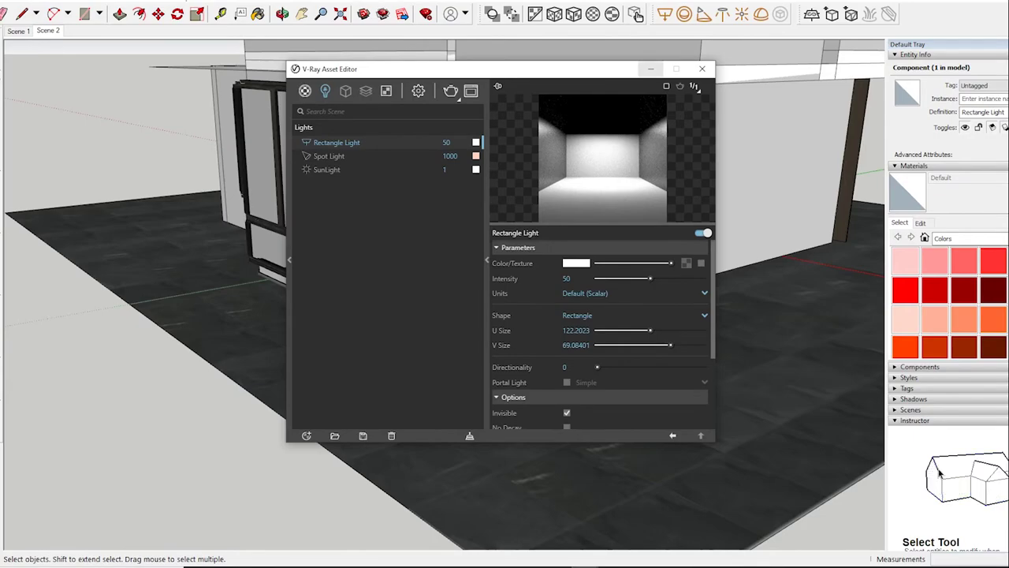
click(702, 68)
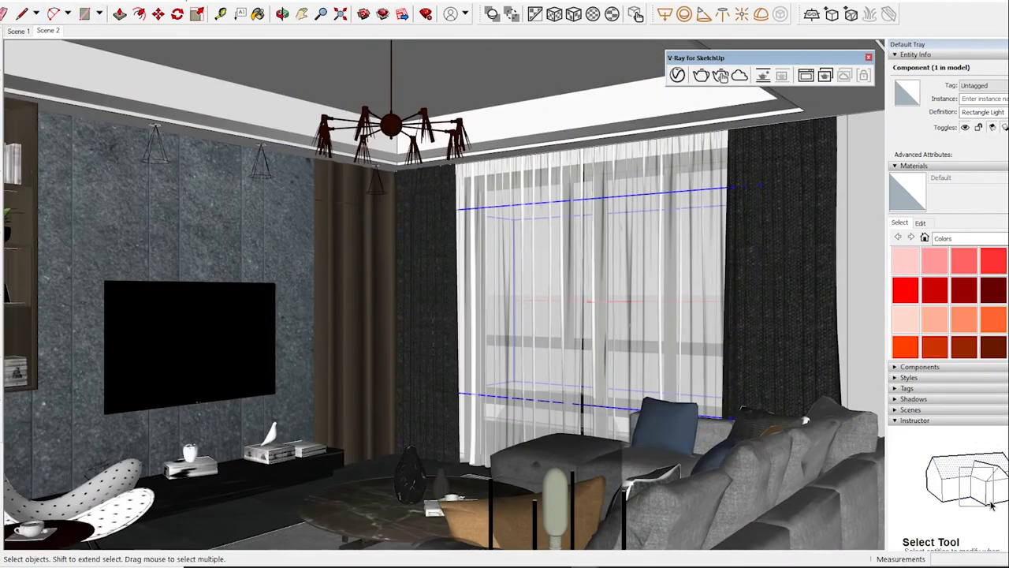
Step: With the Rectangle Light tool active, orbit toward the chandelier and ceiling cove
middle_drag(805, 421, 861, 471)
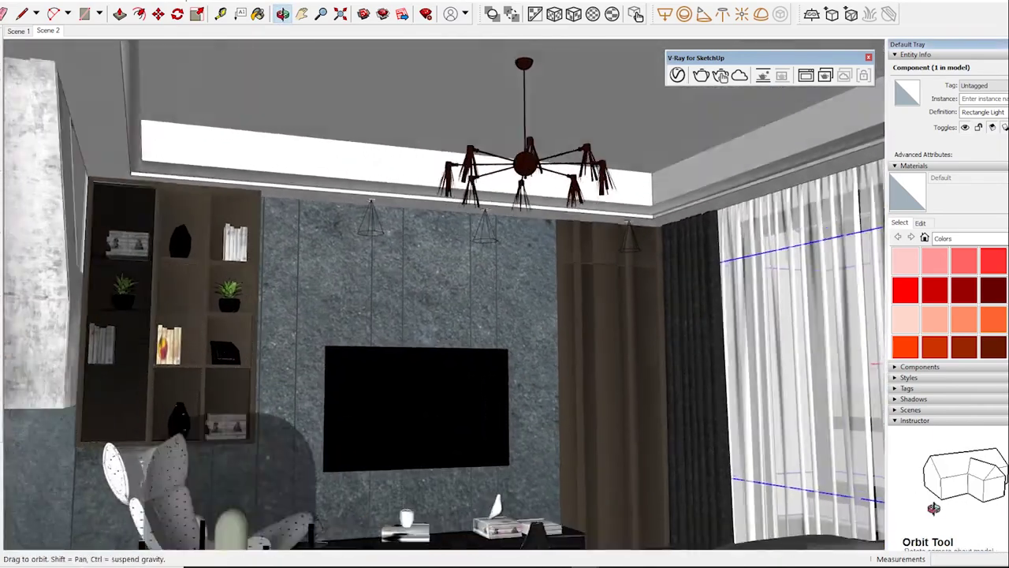
middle_drag(861, 471, 806, 75)
click(720, 75)
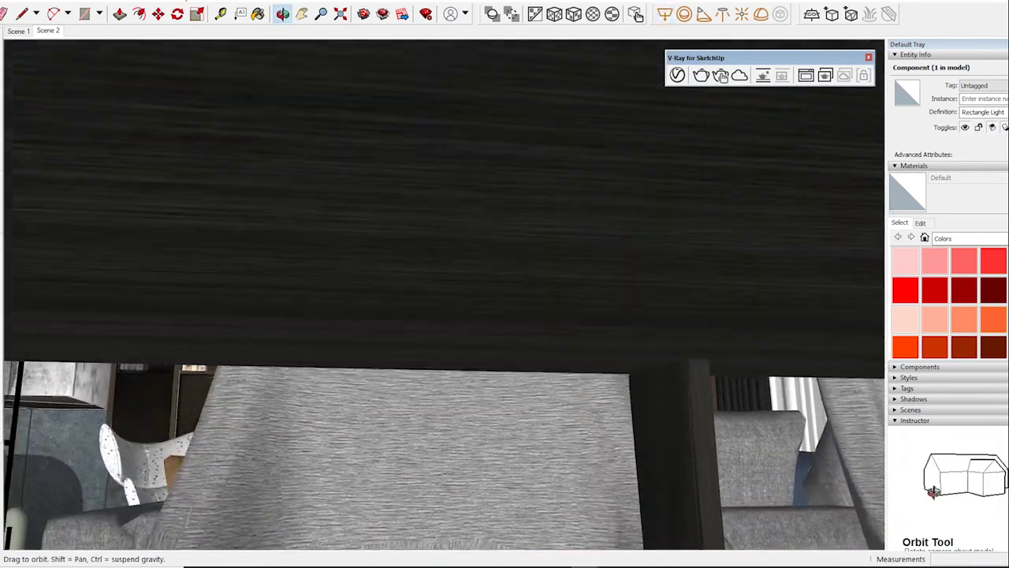
middle_drag(722, 76, 723, 76)
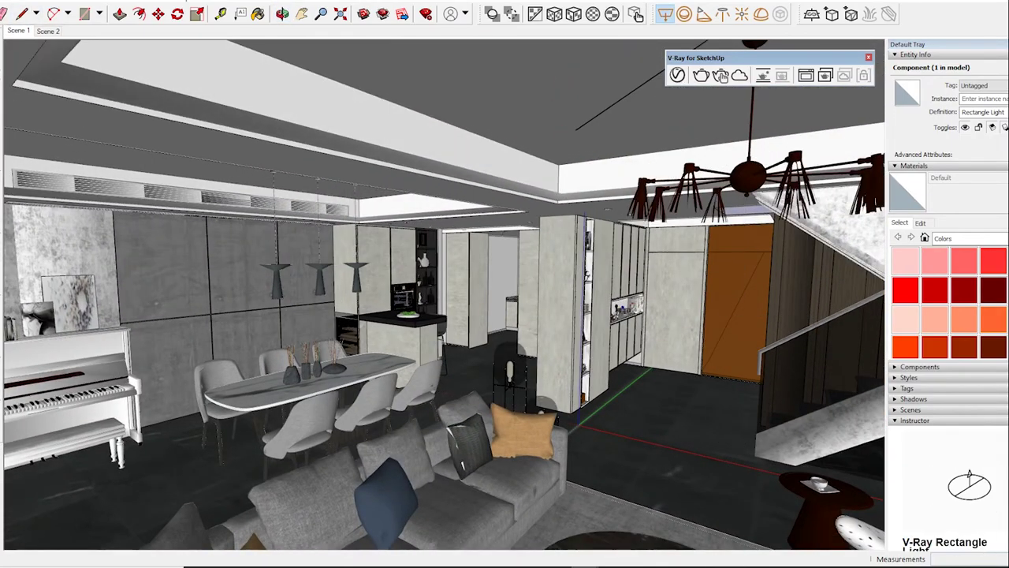
middle_drag(441, 300, 473, 284)
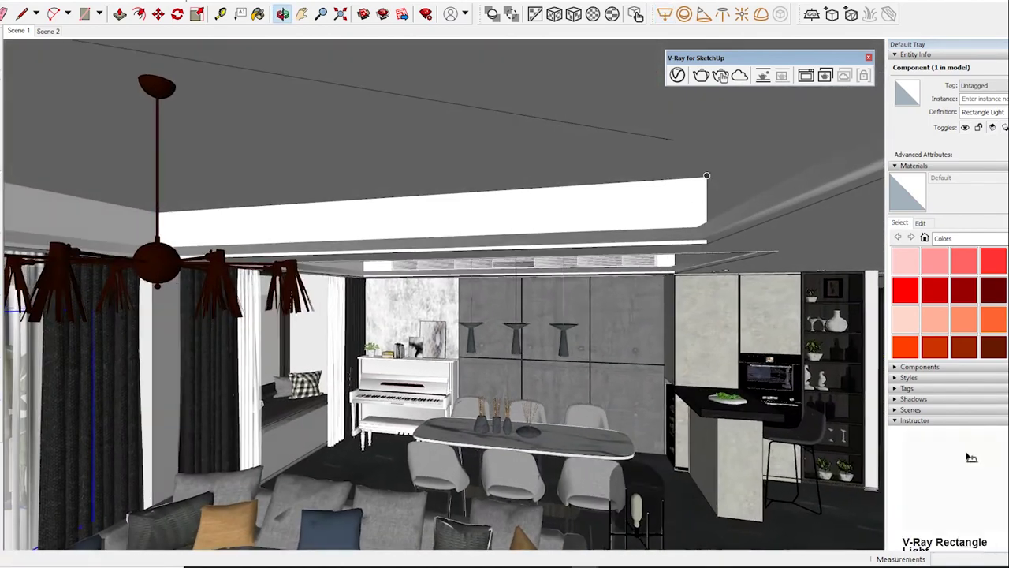
middle_drag(442, 284, 473, 379)
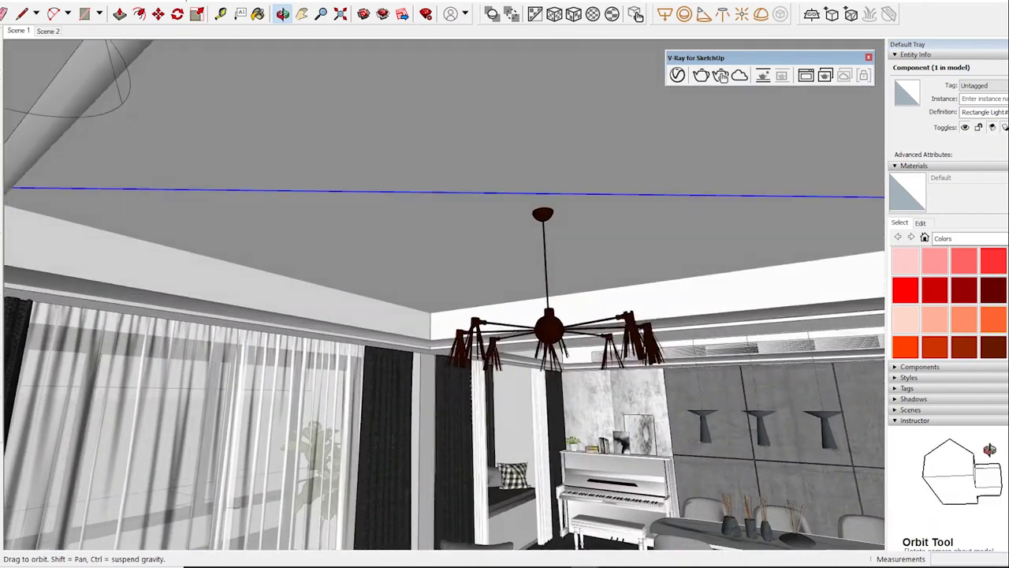
mouse_move(473, 379)
middle_down()
mouse_move(481, 395)
mouse_move(441, 363)
mouse_move(410, 284)
mouse_move(378, 260)
mouse_move(332, 276)
middle_up()
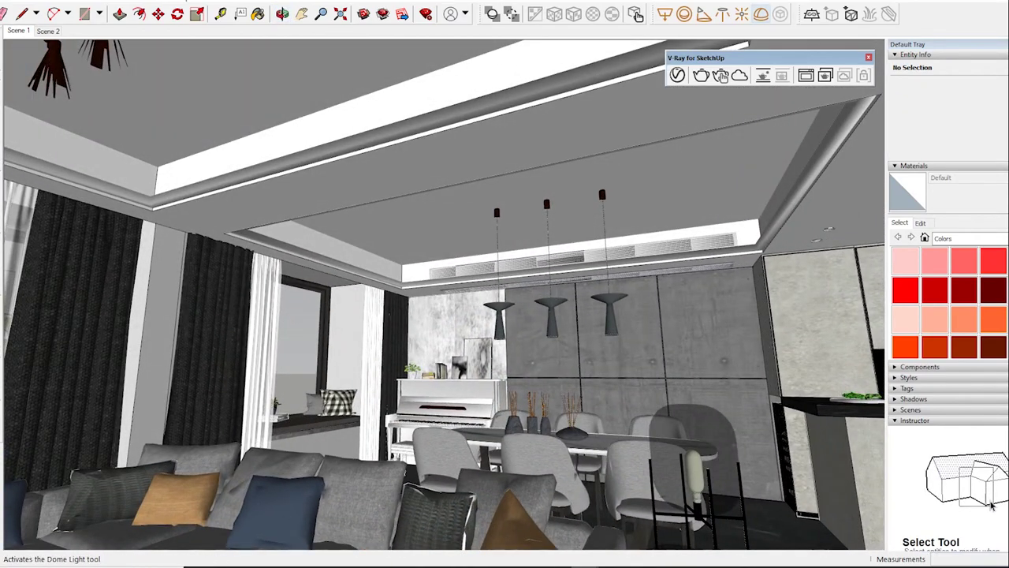
Step: Place a V-Ray sphere light beside the chair by the window seat from the Scene 2 view
click(761, 14)
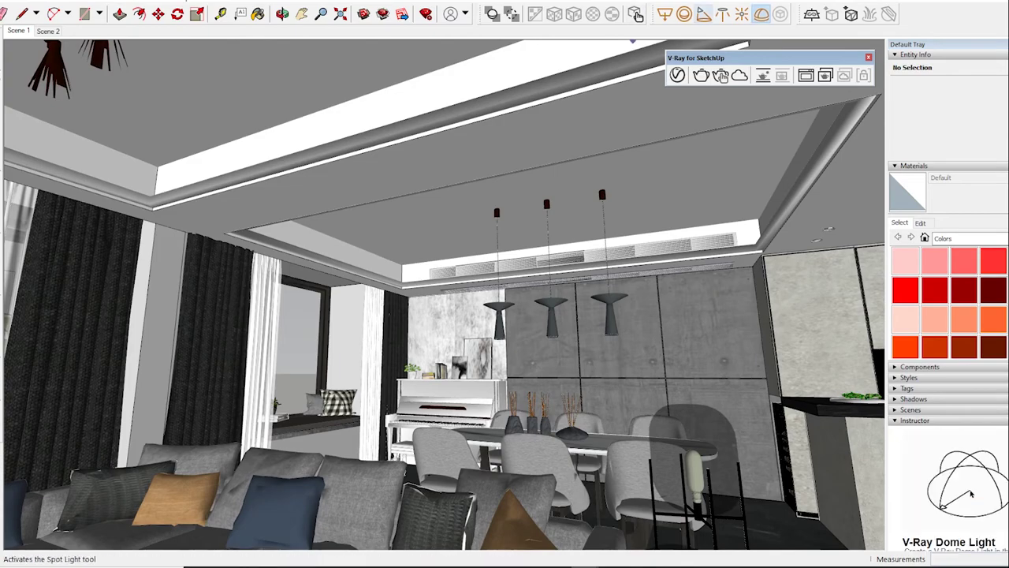
click(684, 14)
middle_drag(851, 347, 970, 489)
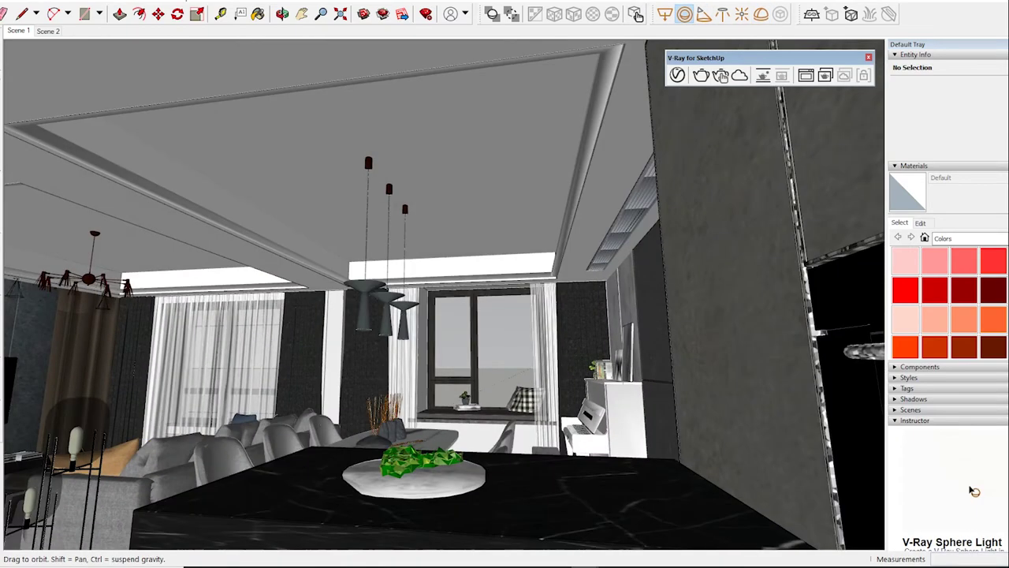
click(47, 31)
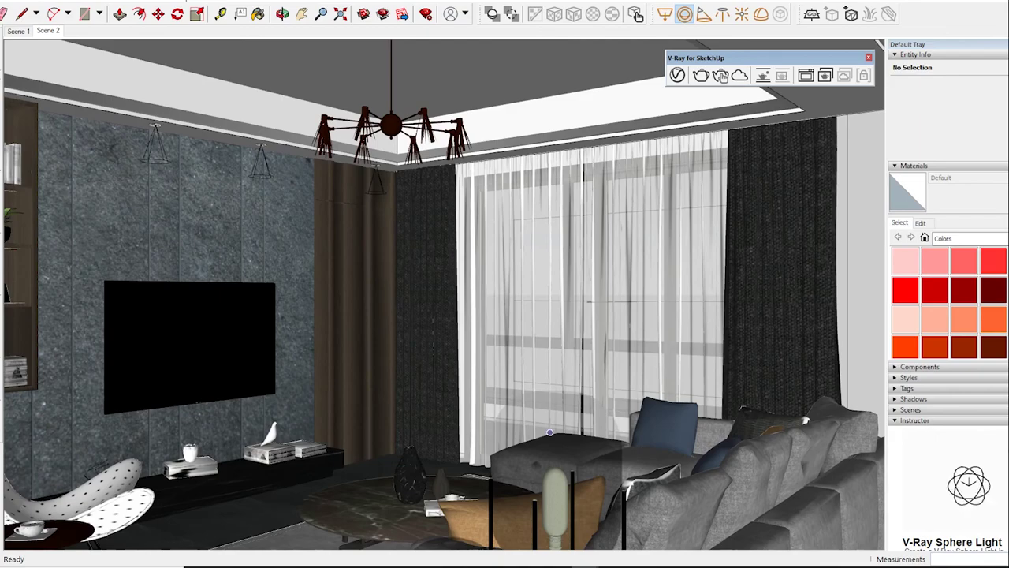
mouse_move(549, 432)
middle_down()
mouse_move(378, 442)
mouse_move(557, 413)
middle_up()
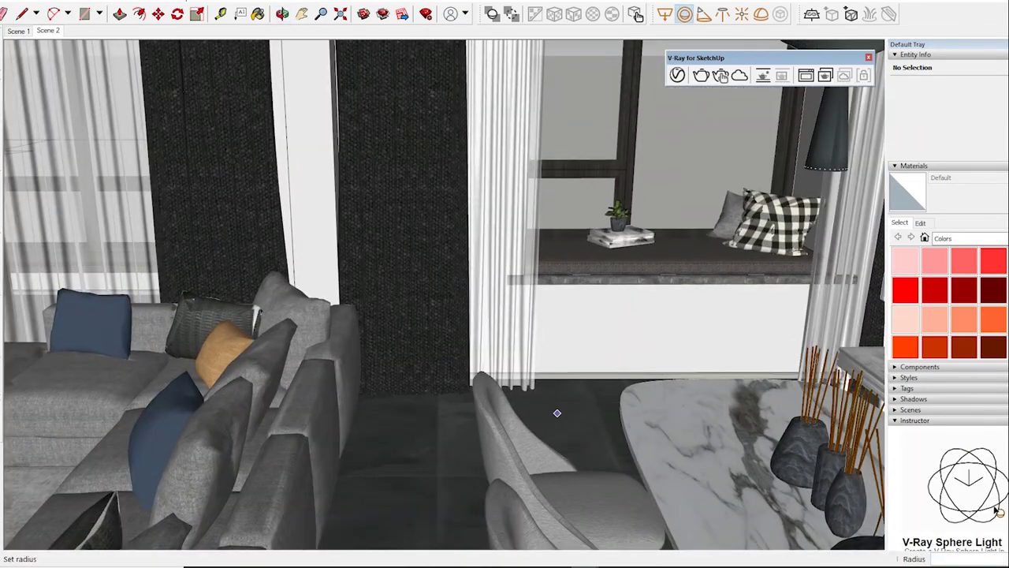
click(473, 379)
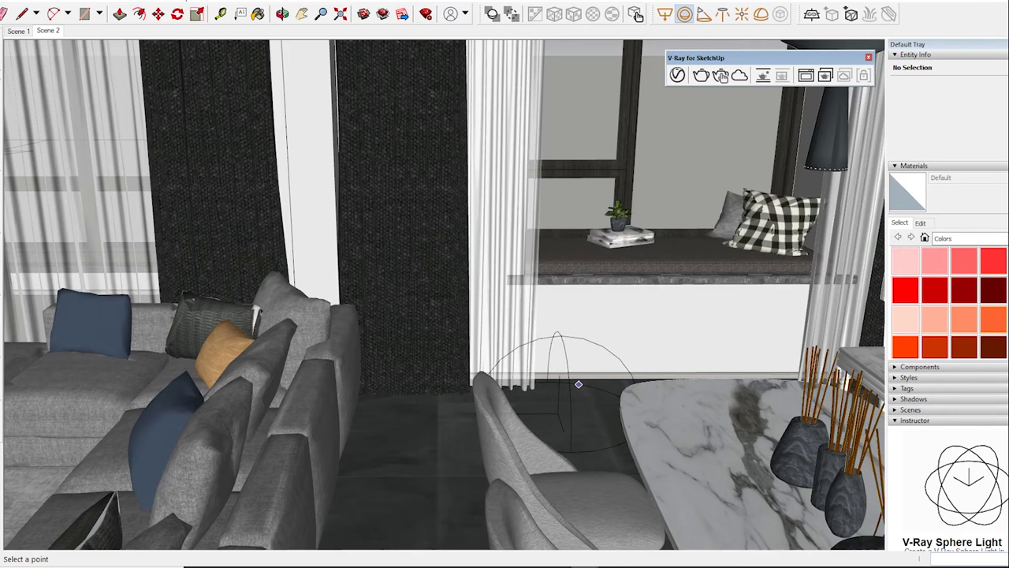
key(space)
Step: Lift the sphere light off the floor and bring up its V-Ray settings
click(559, 379)
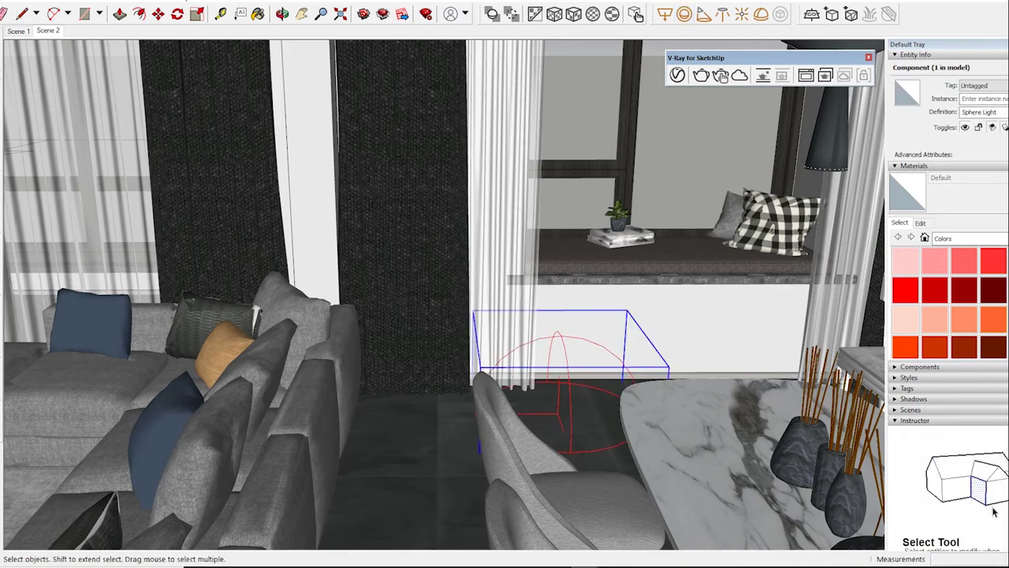
key(m)
click(410, 274)
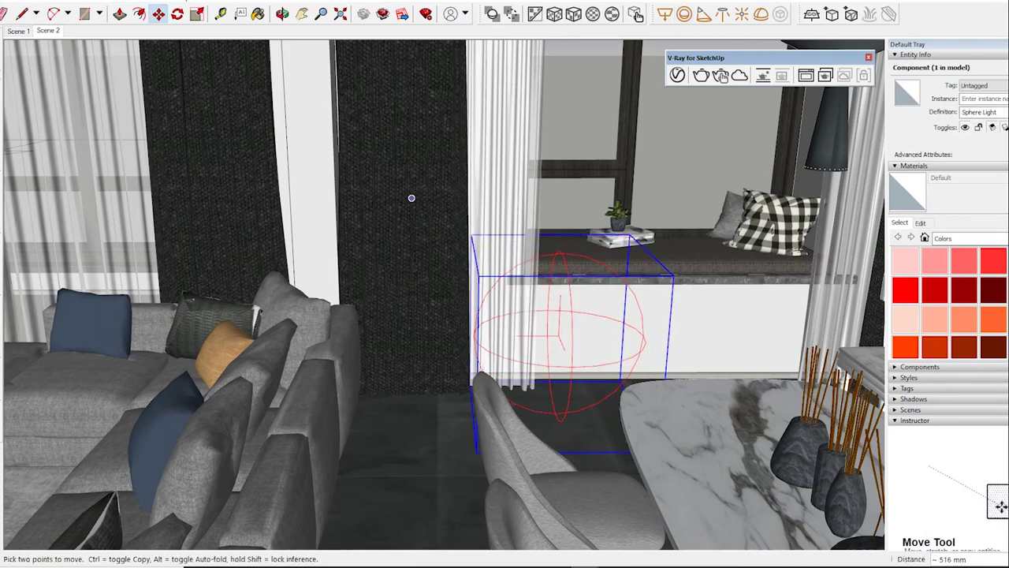
click(406, 172)
key(space)
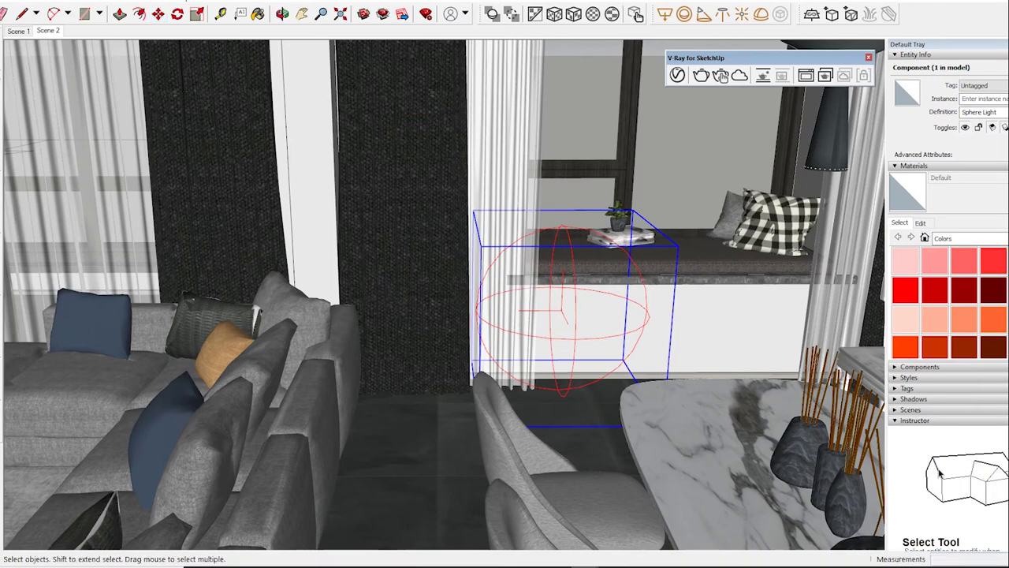
click(720, 75)
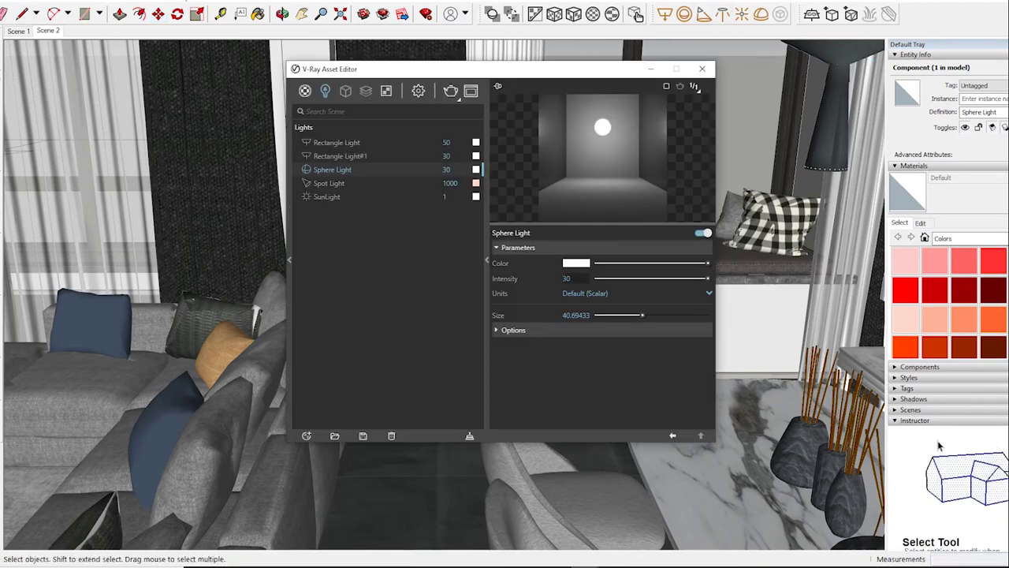
text(100)
Step: Give the sphere light intensity 40 and a pale warm peach colour, with Options expanded
key(Return)
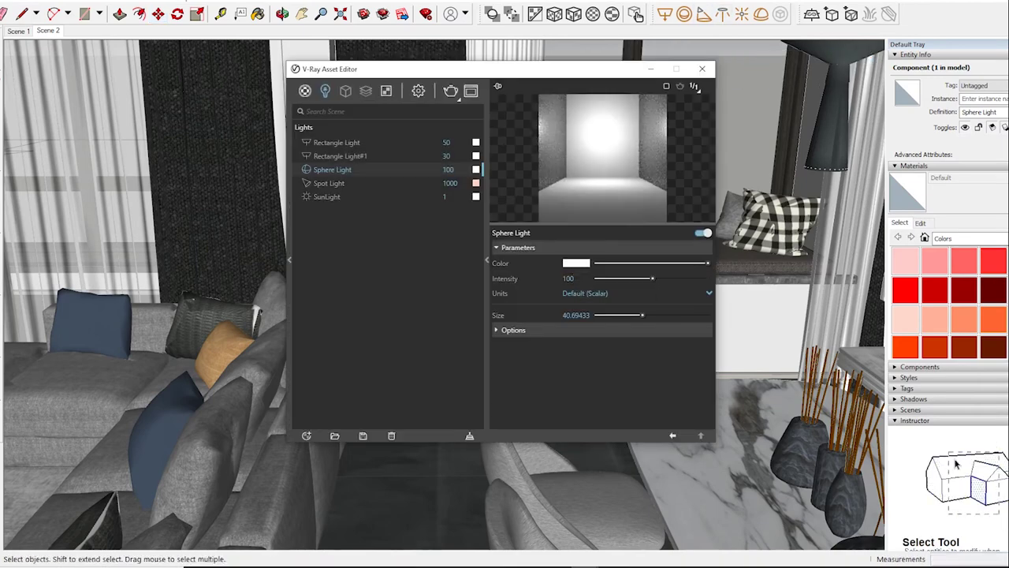
click(512, 329)
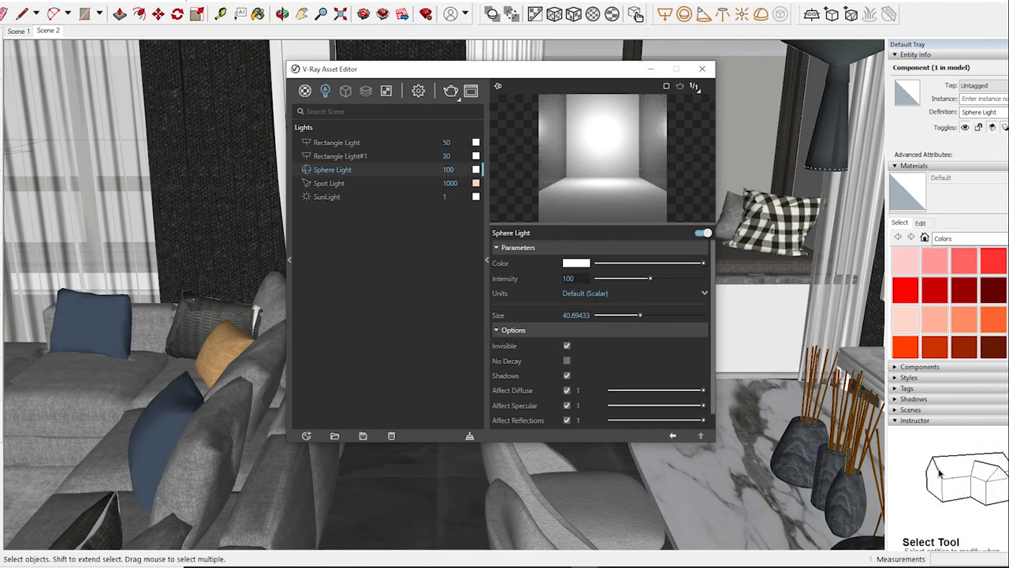
text(40)
key(Return)
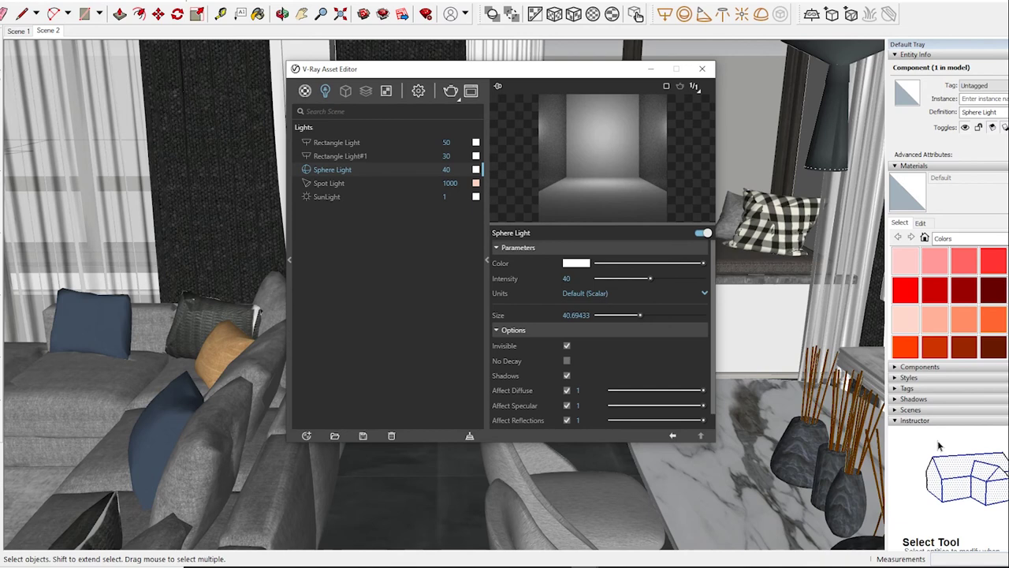
click(576, 262)
click(412, 201)
click(482, 203)
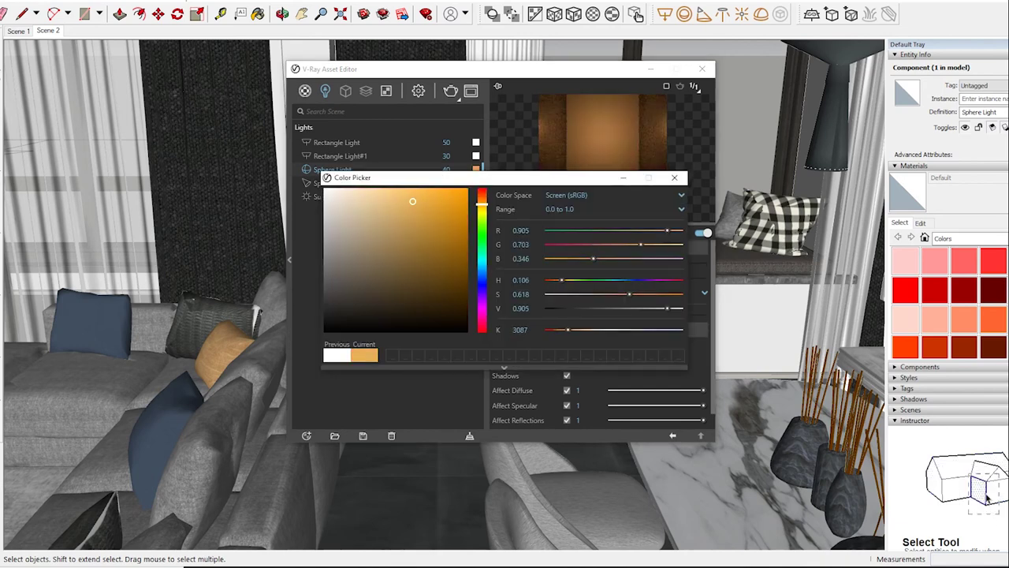
click(482, 195)
drag(416, 192, 364, 190)
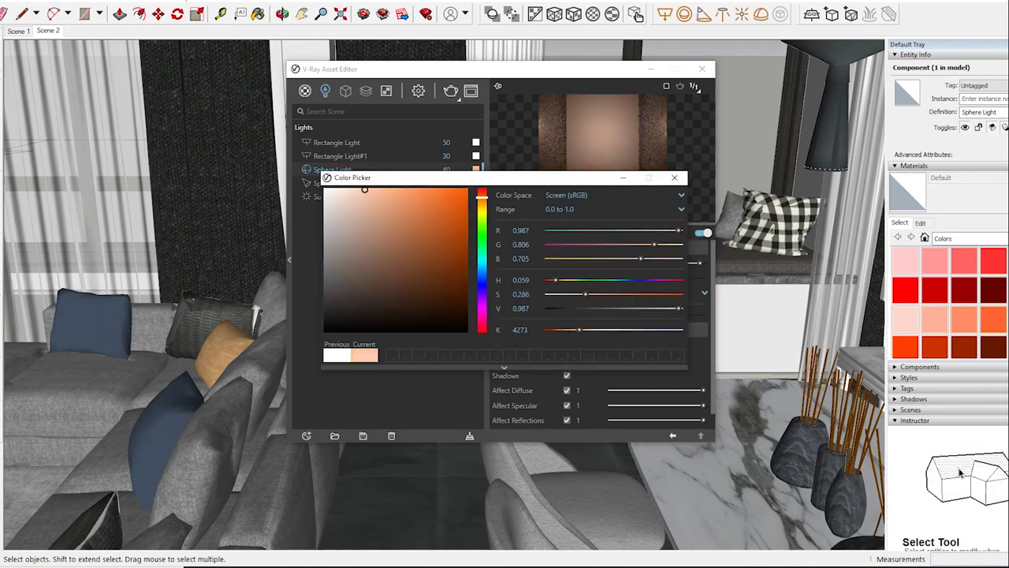
click(999, 518)
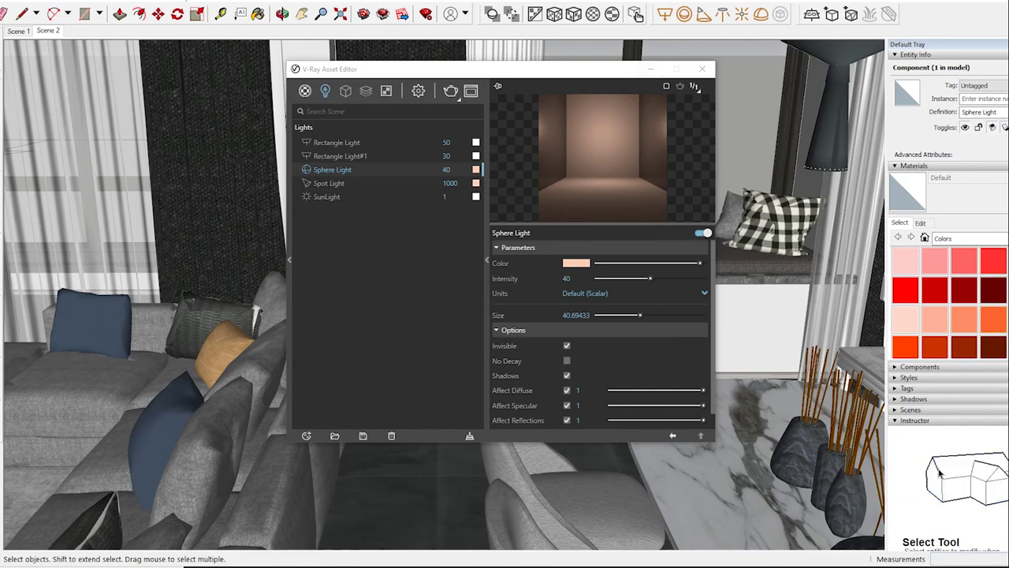